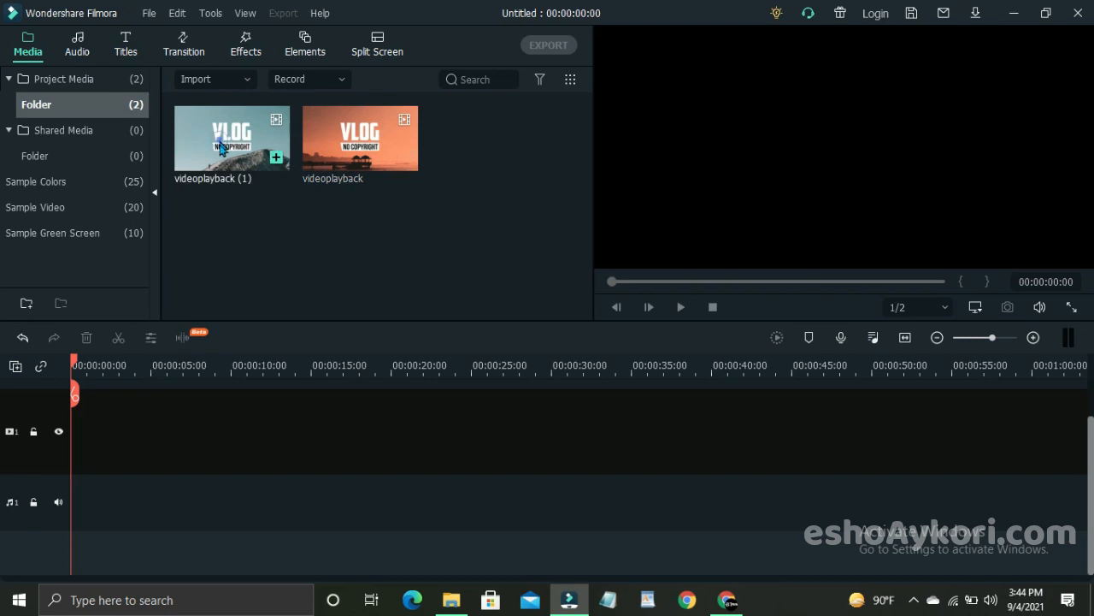
# Step: Add the videoplayback (1) clip to the start of video track 1, keeping the project settings at 1920 x 1080 25fps
pyautogui.moveTo(221, 146); pyautogui.dragTo(24, 456)
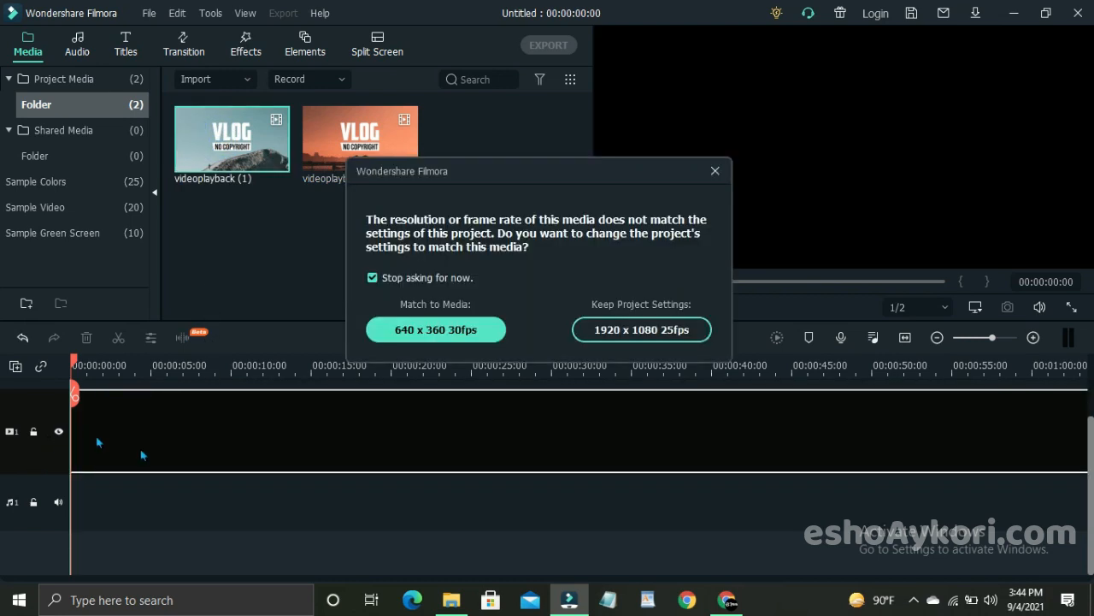
pyautogui.click(611, 332)
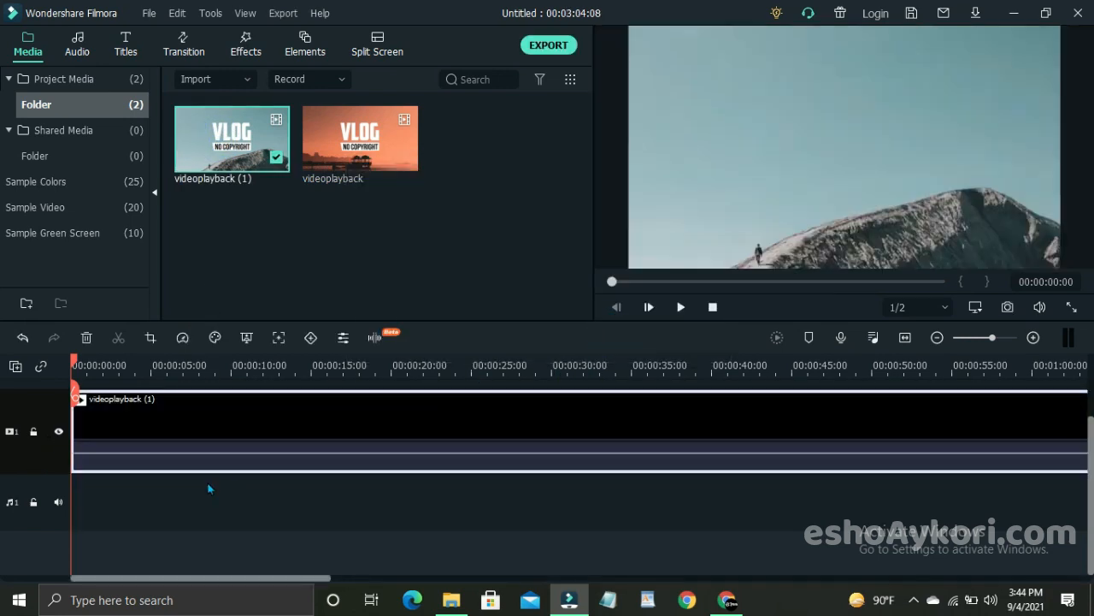
pyautogui.click(201, 483)
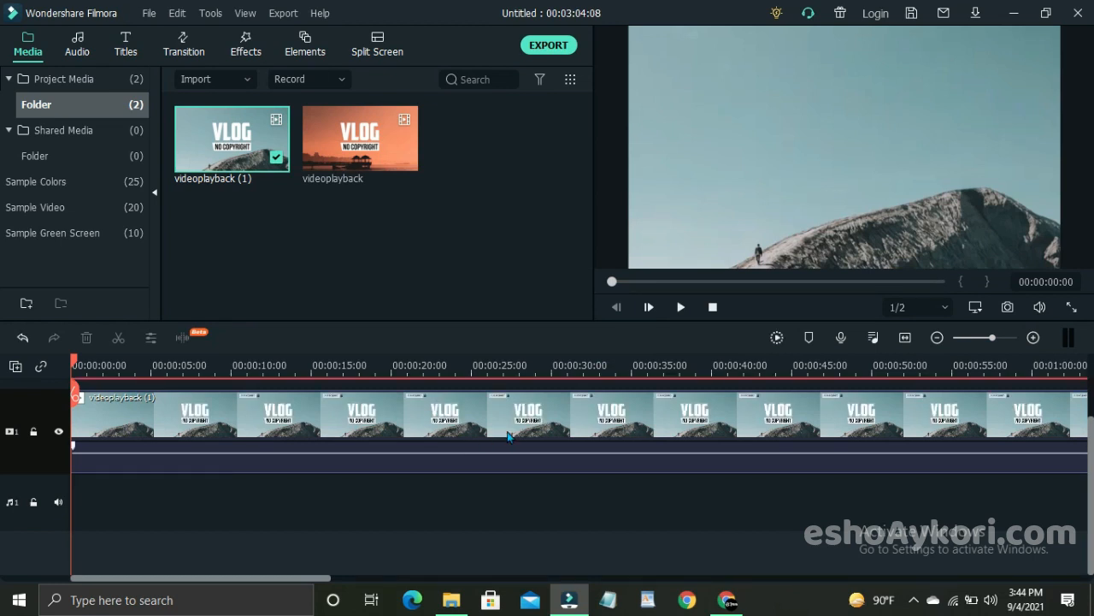
pyautogui.scroll(1, 366, 466)
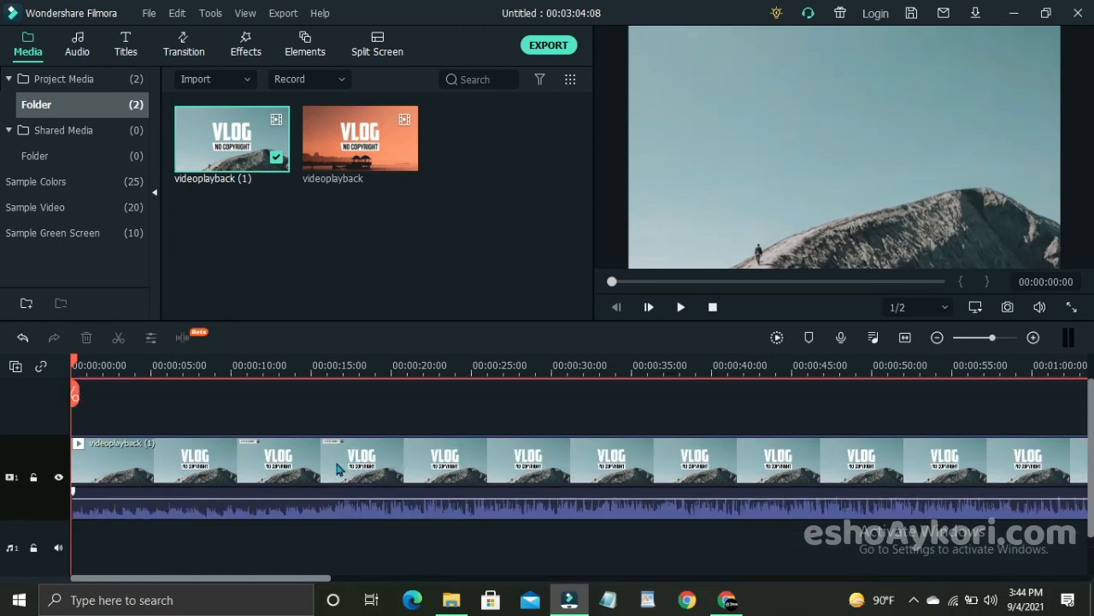
# Step: Preview the videoplayback (1) clip from its start and from about 25 seconds
pyautogui.press('space')
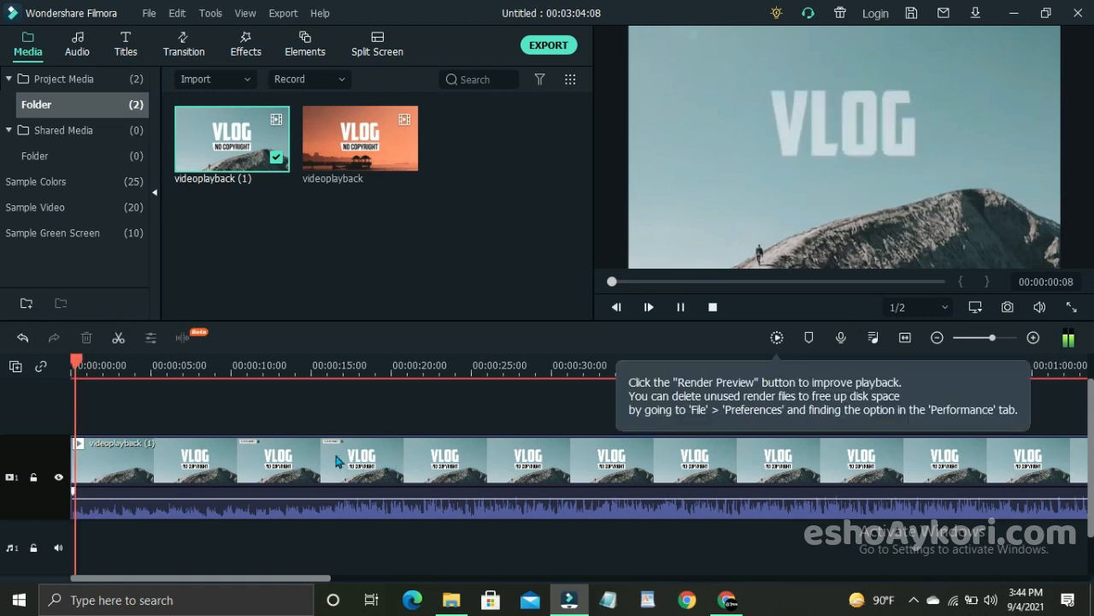
pyautogui.click(481, 365)
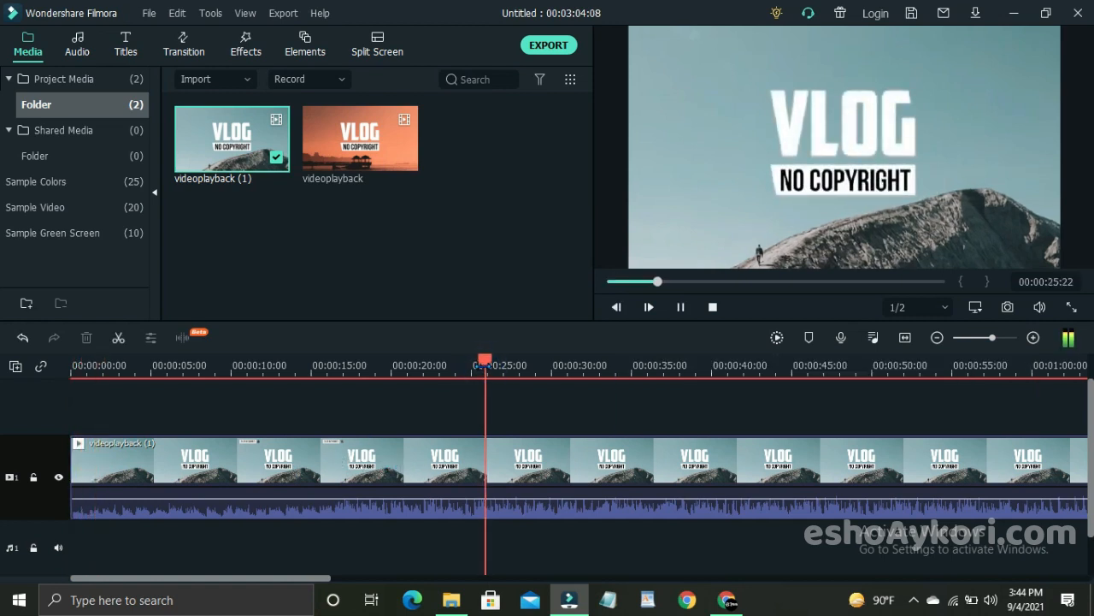
pyautogui.press('space')
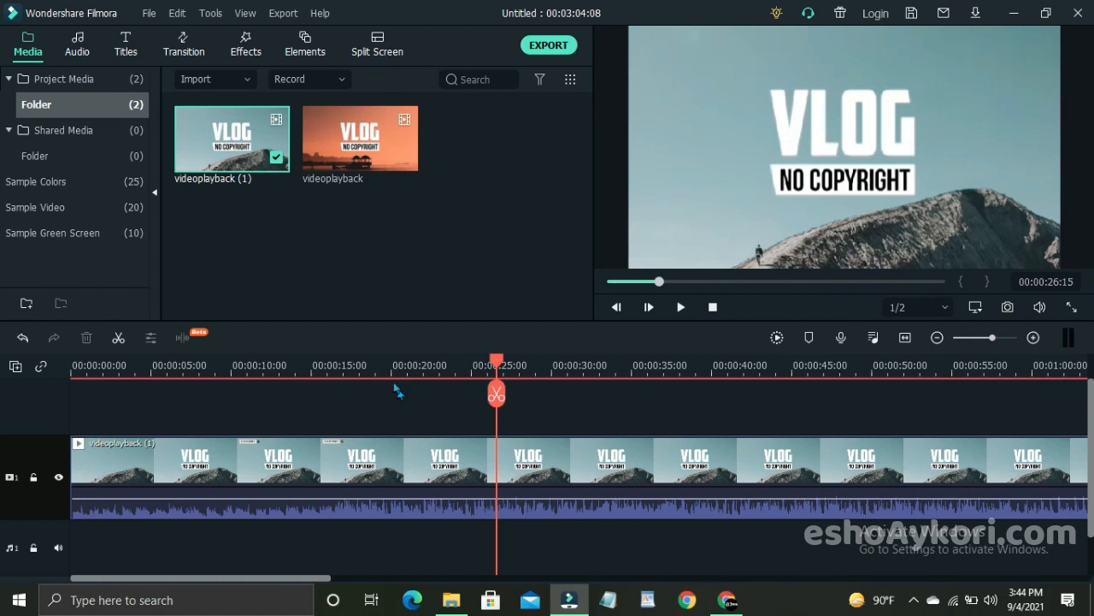
pyautogui.moveTo(392, 369); pyautogui.dragTo(336, 368)
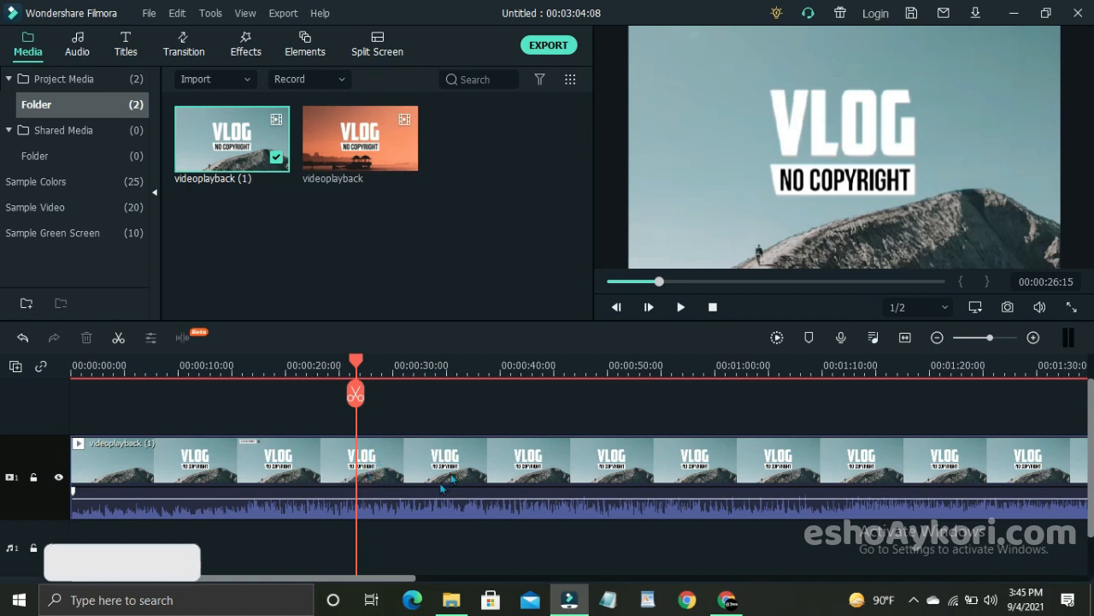
# Step: Try detaching the audio from the videoplayback (1) clip and undo it
pyautogui.click(418, 479)
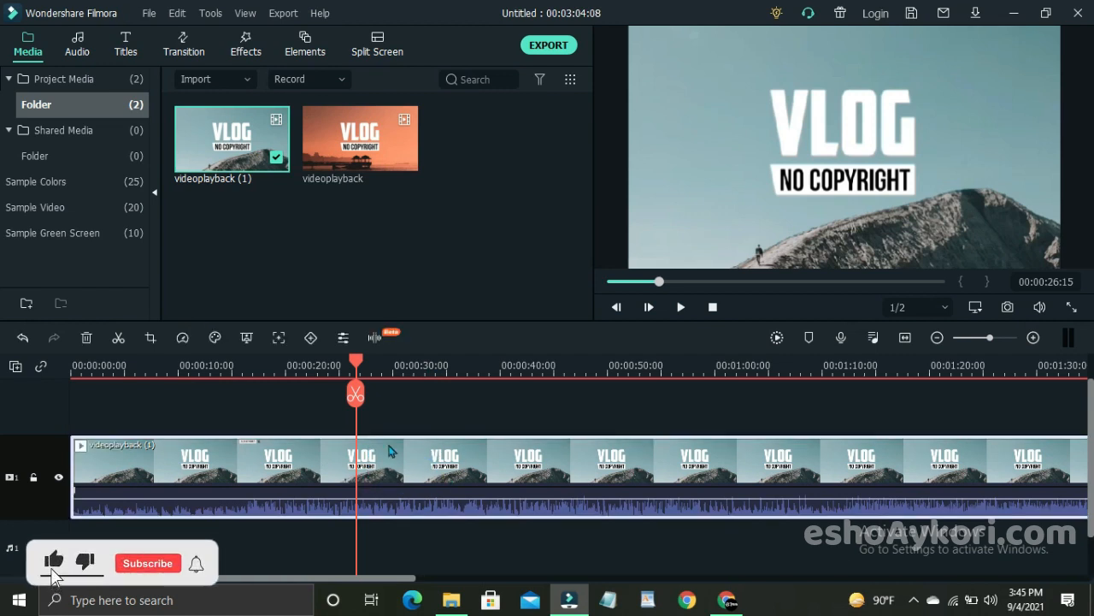
pyautogui.rightClick(396, 470)
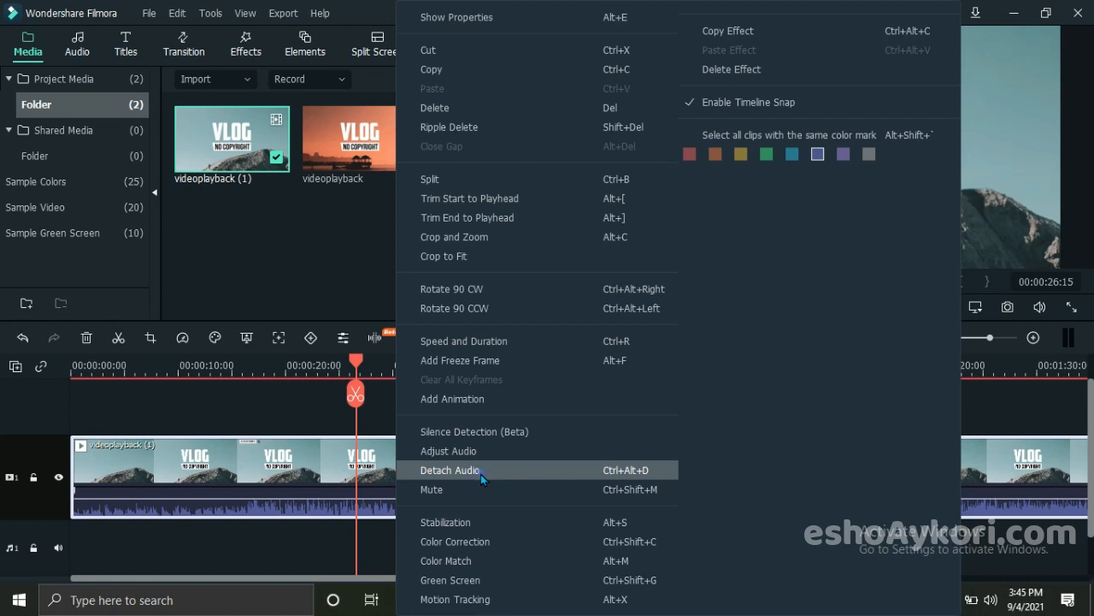
pyautogui.click(480, 474)
pyautogui.rightClick(429, 468)
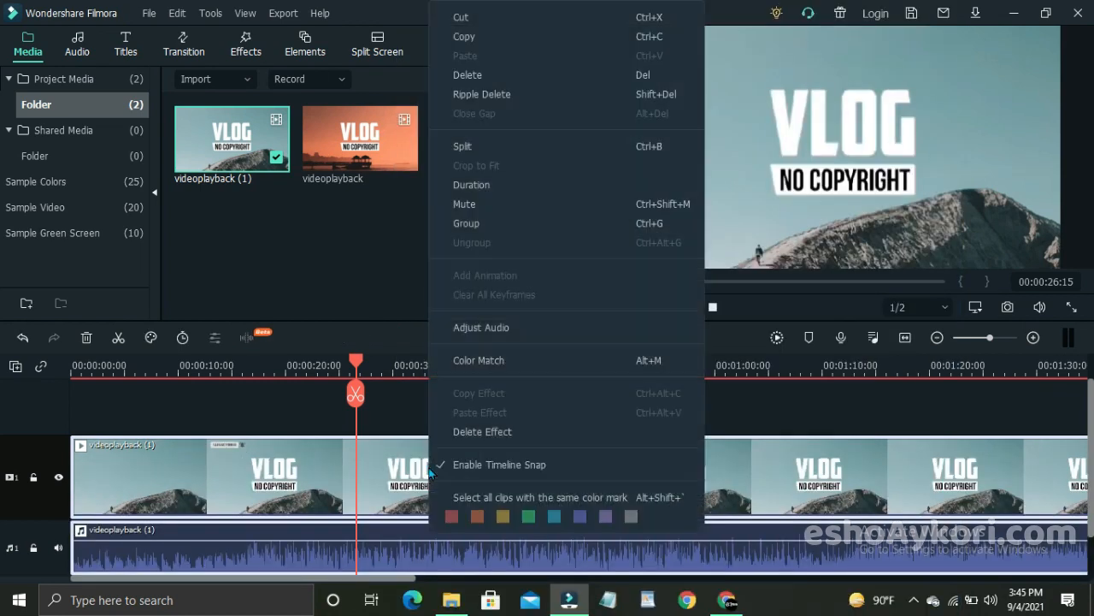
pyautogui.click(415, 550)
pyautogui.hotkey('ctrl', 'z')
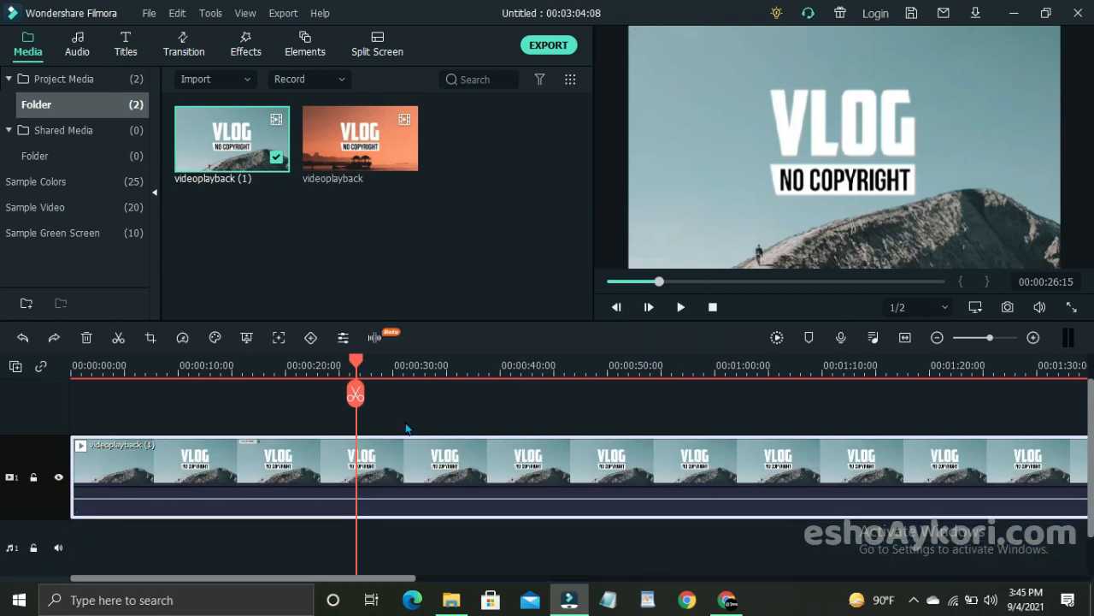
# Step: Detach the audio from the videoplayback (1) clip onto its own audio track
pyautogui.rightClick(414, 471)
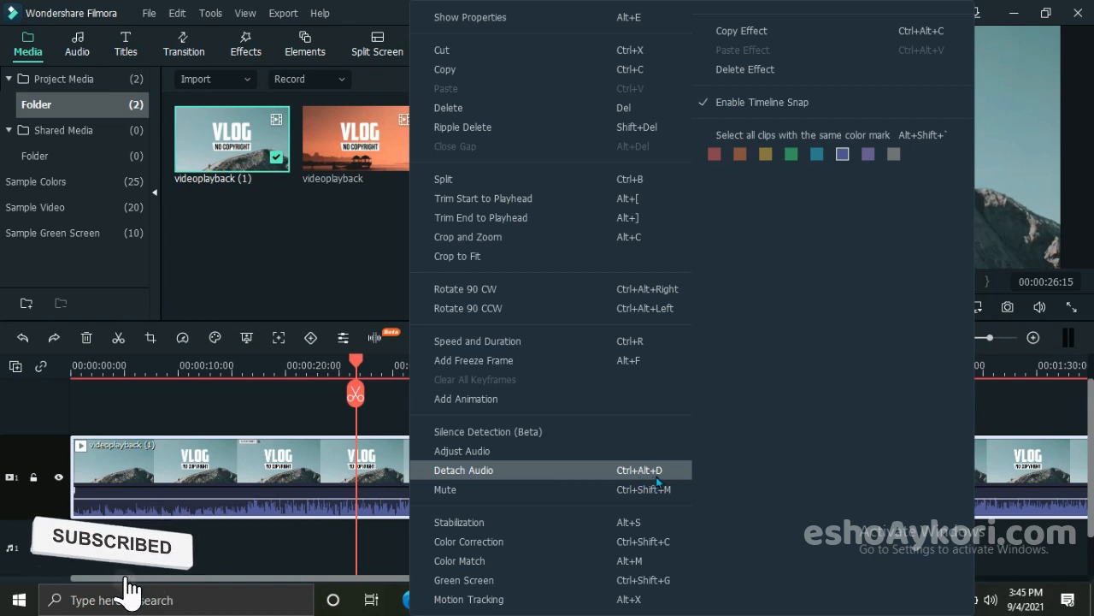
pyautogui.click(272, 484)
pyautogui.rightClick(413, 472)
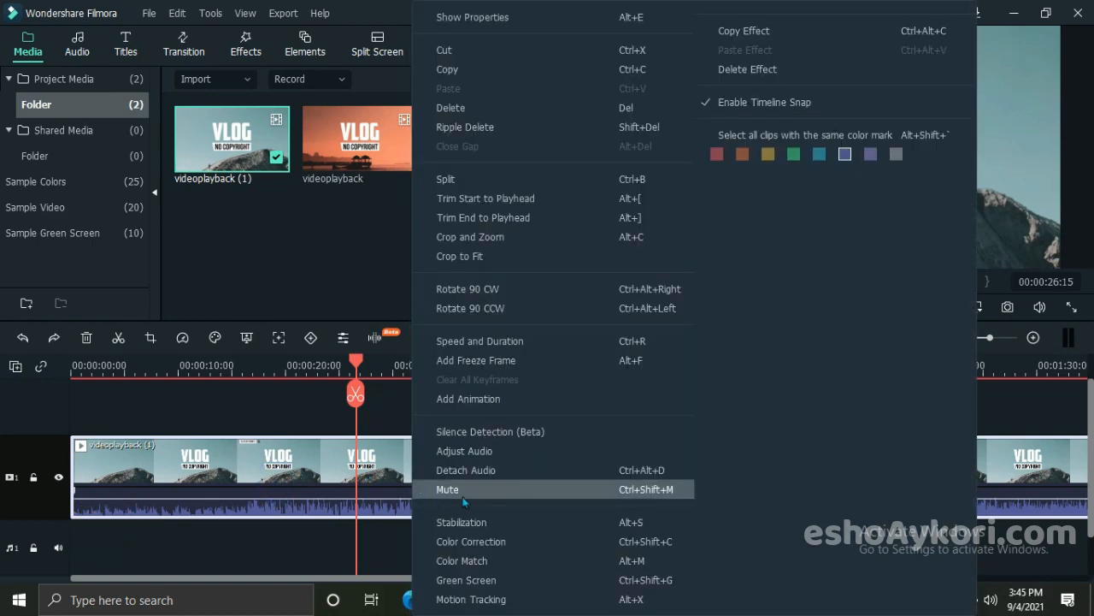
pyautogui.click(473, 470)
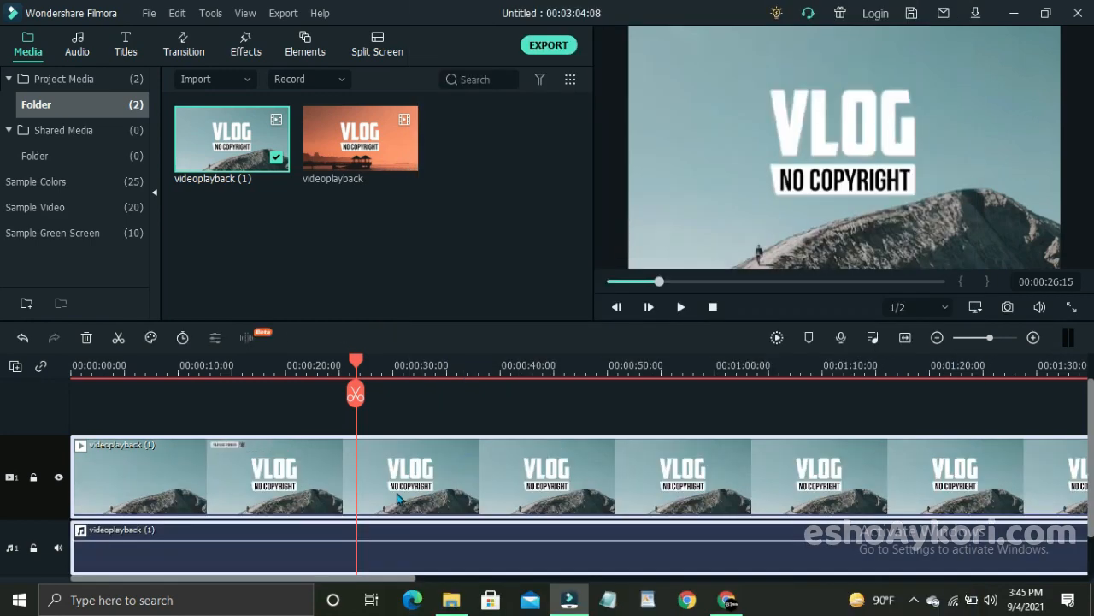
# Step: Delete the video part of videoplayback (1) from the timeline, keeping only its detached audio, and close the clip properties
pyautogui.scroll(-1, 376, 506)
pyautogui.doubleClick(330, 529)
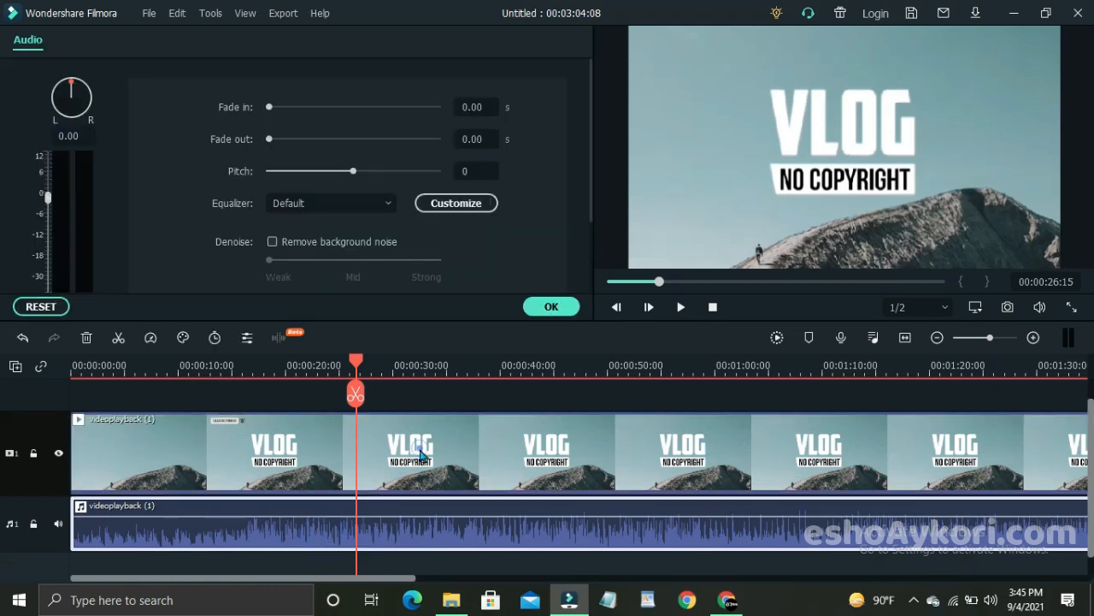
pyautogui.doubleClick(396, 454)
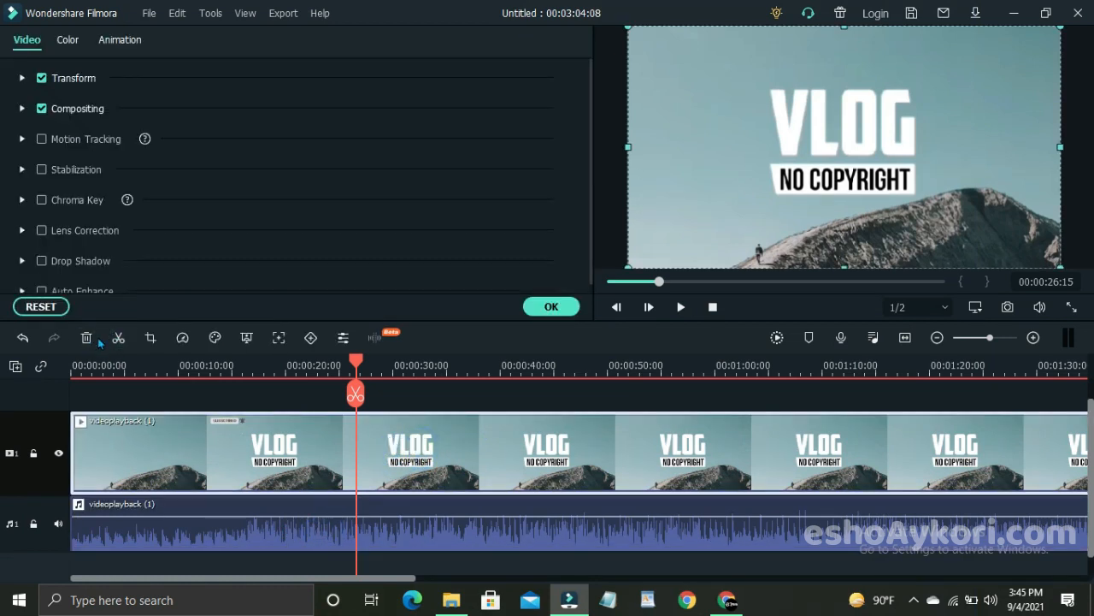
pyautogui.click(87, 338)
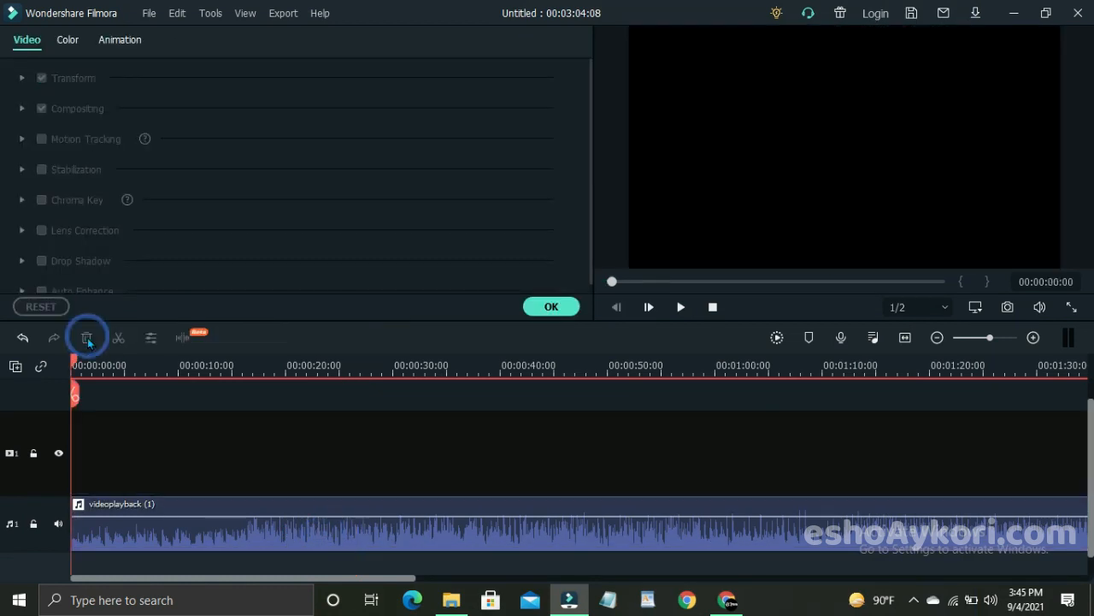
pyautogui.click(552, 307)
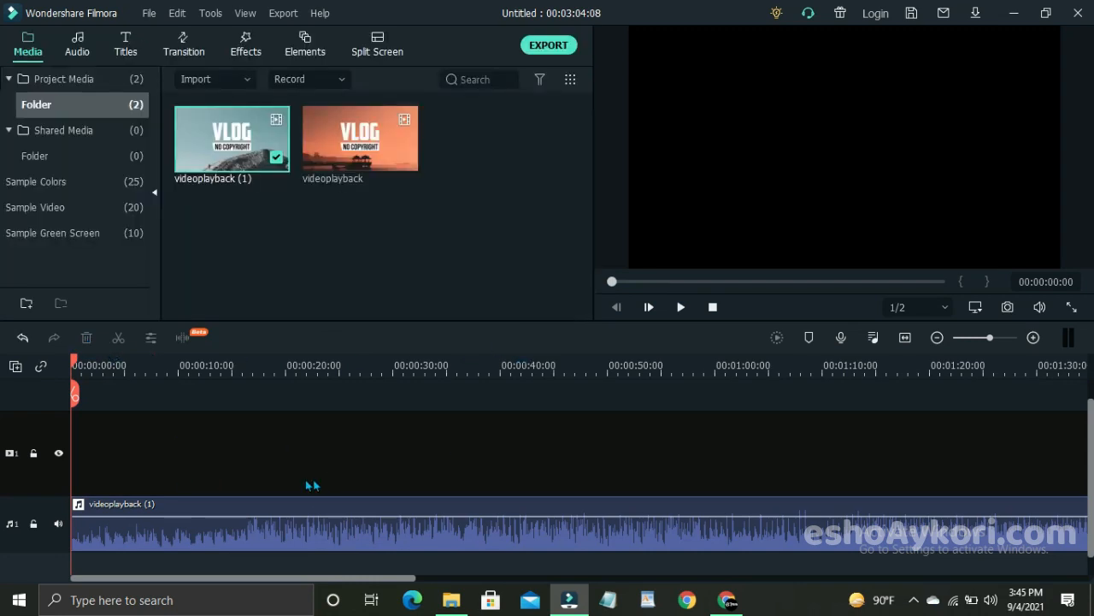
# Step: Play the start of the detached audio and delete the audio clip from the timeline
pyautogui.press('space')
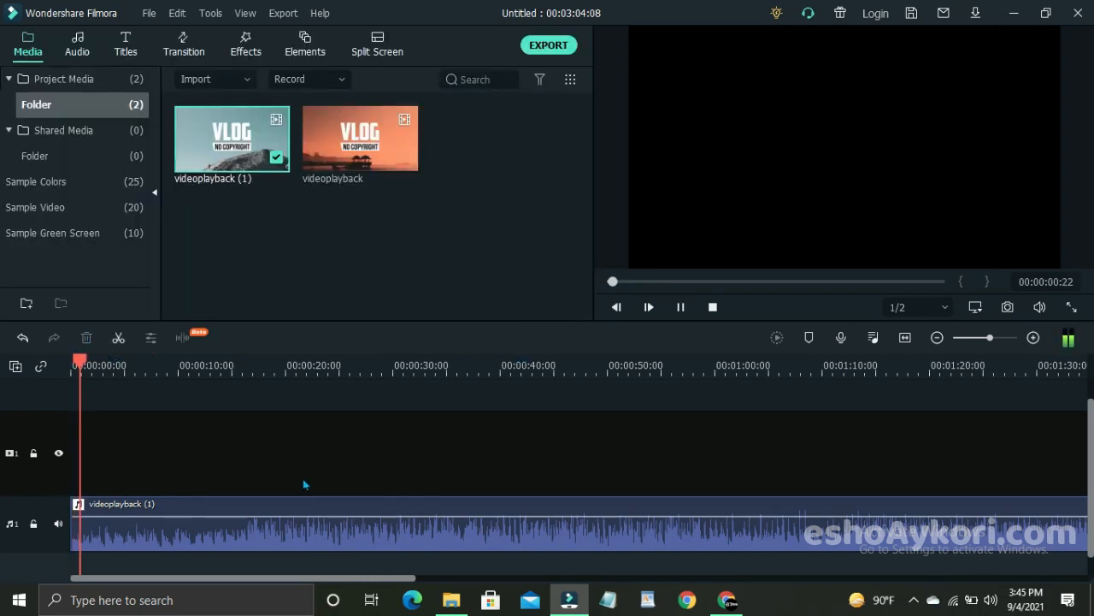
pyautogui.press('space')
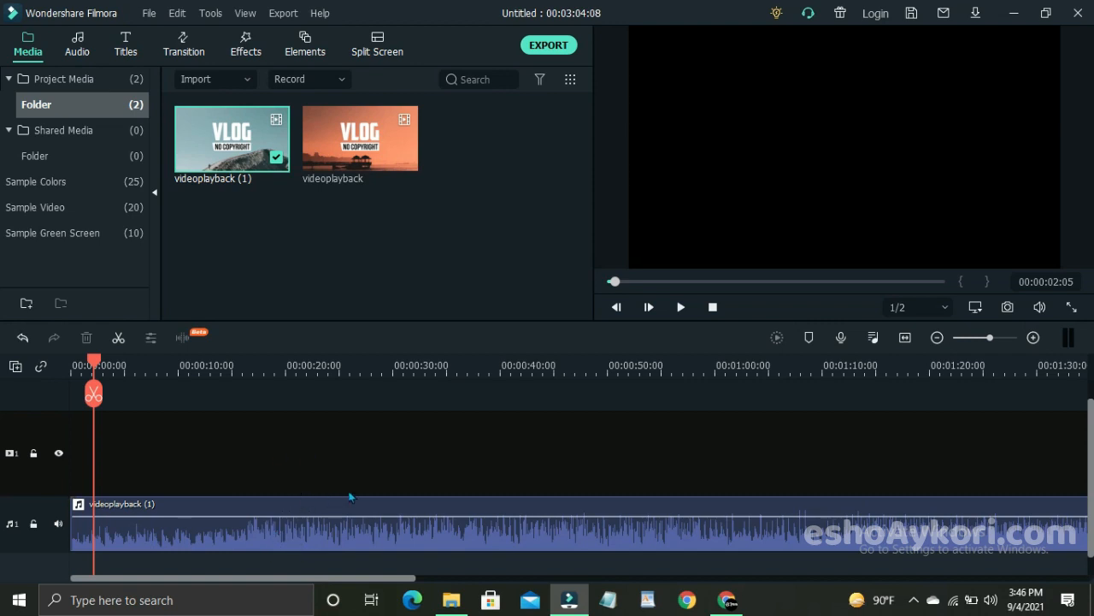
pyautogui.click(337, 534)
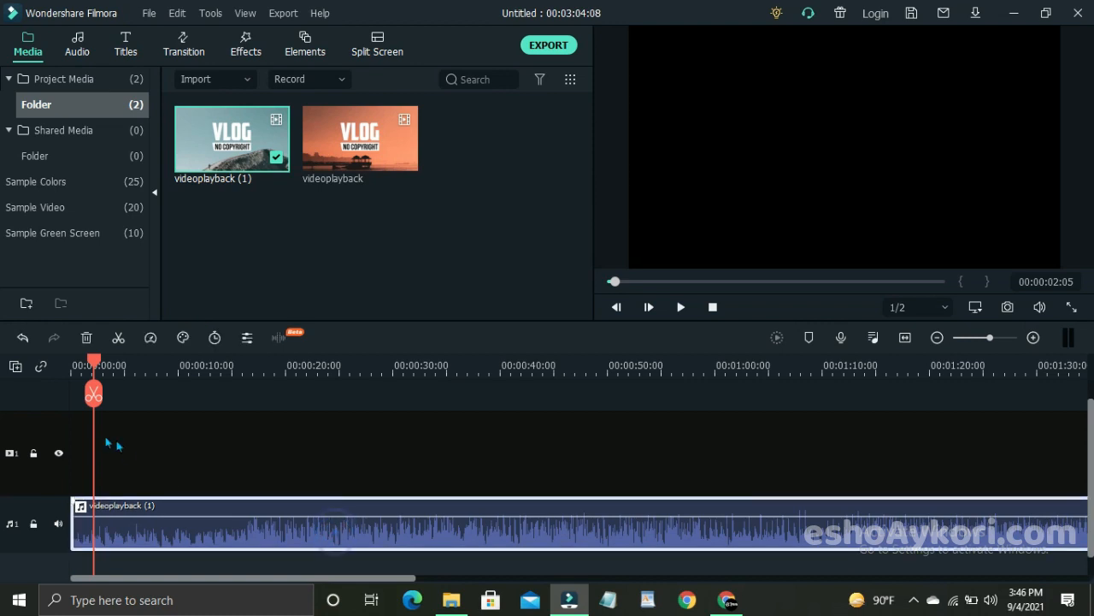
pyautogui.click(89, 339)
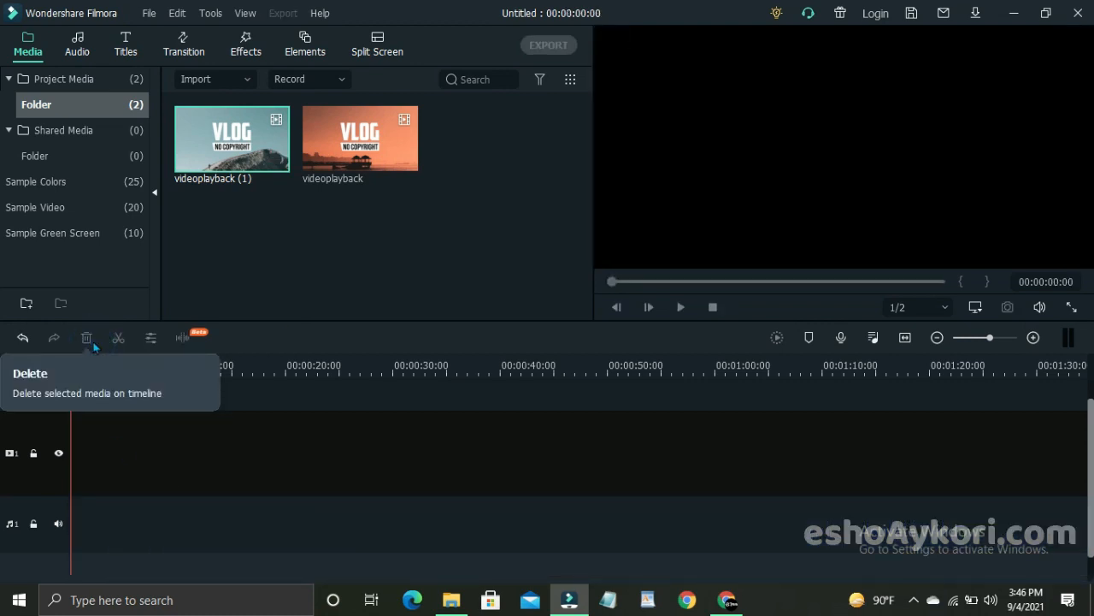
# Step: Add the orange videoplayback clip to video track 1, keeping the project settings at 1920 x 1080 25fps
pyautogui.moveTo(226, 158); pyautogui.dragTo(294, 207)
pyautogui.moveTo(402, 158); pyautogui.dragTo(342, 433)
pyautogui.click(617, 334)
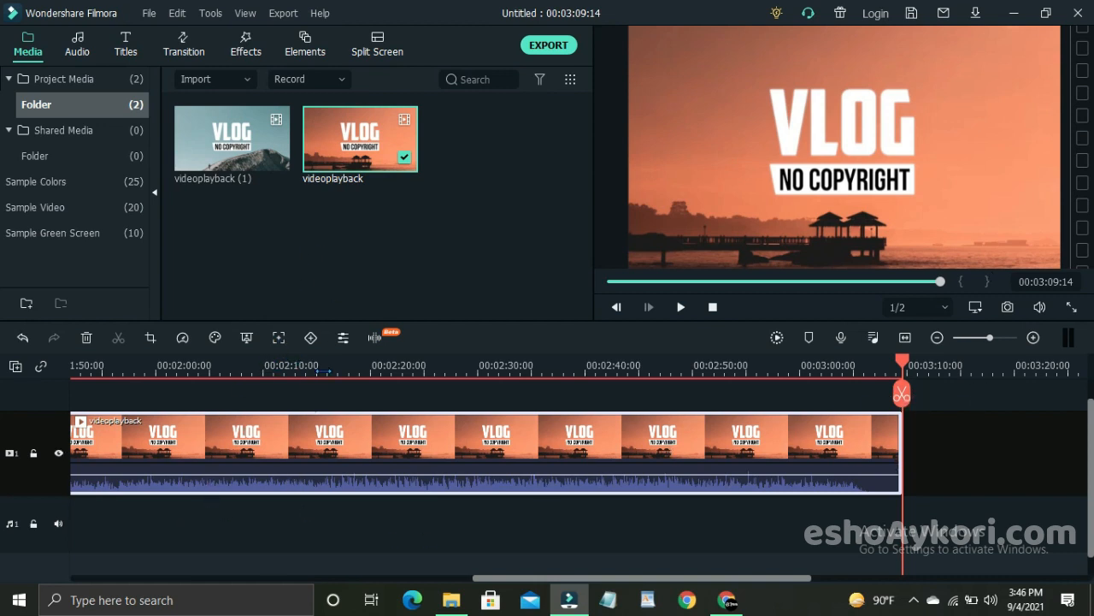
pyautogui.click(314, 528)
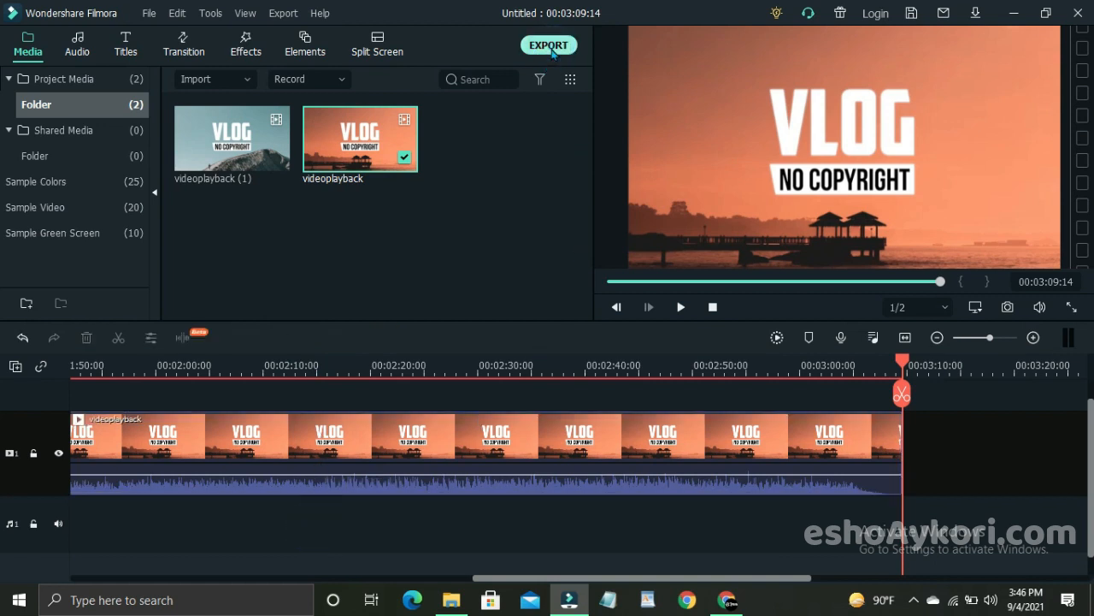
# Step: Open the export settings and choose MP3 as the local output format
pyautogui.click(550, 47)
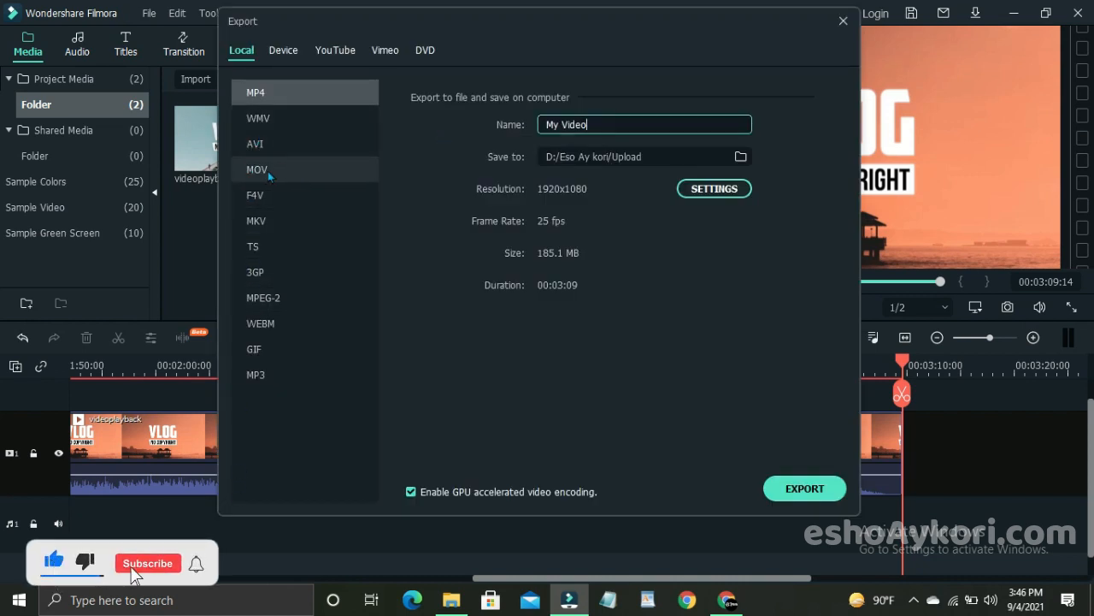
pyautogui.click(273, 374)
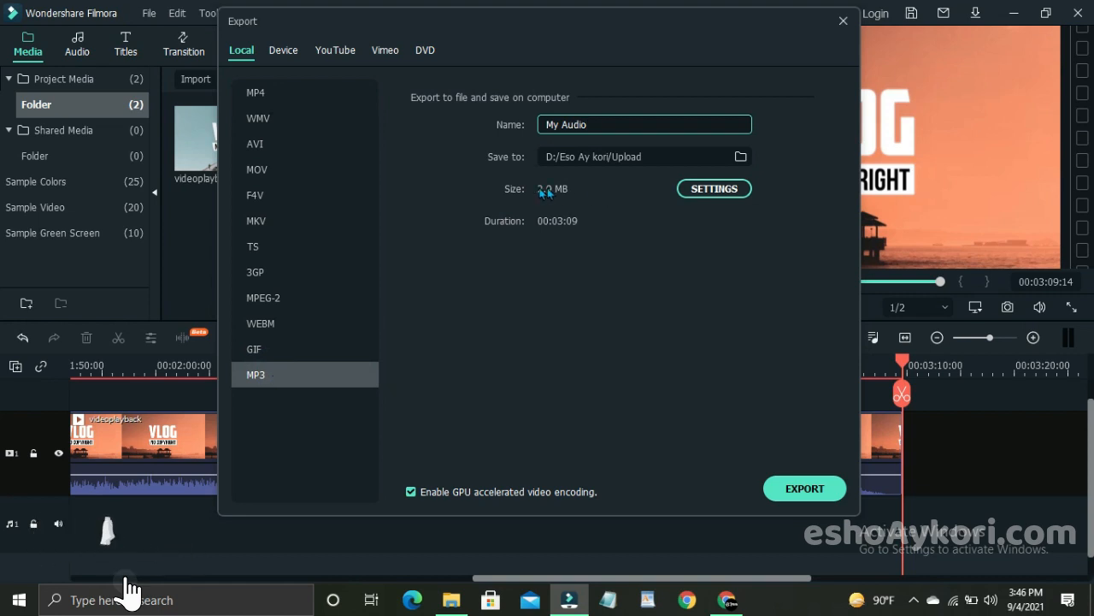
pyautogui.click(289, 92)
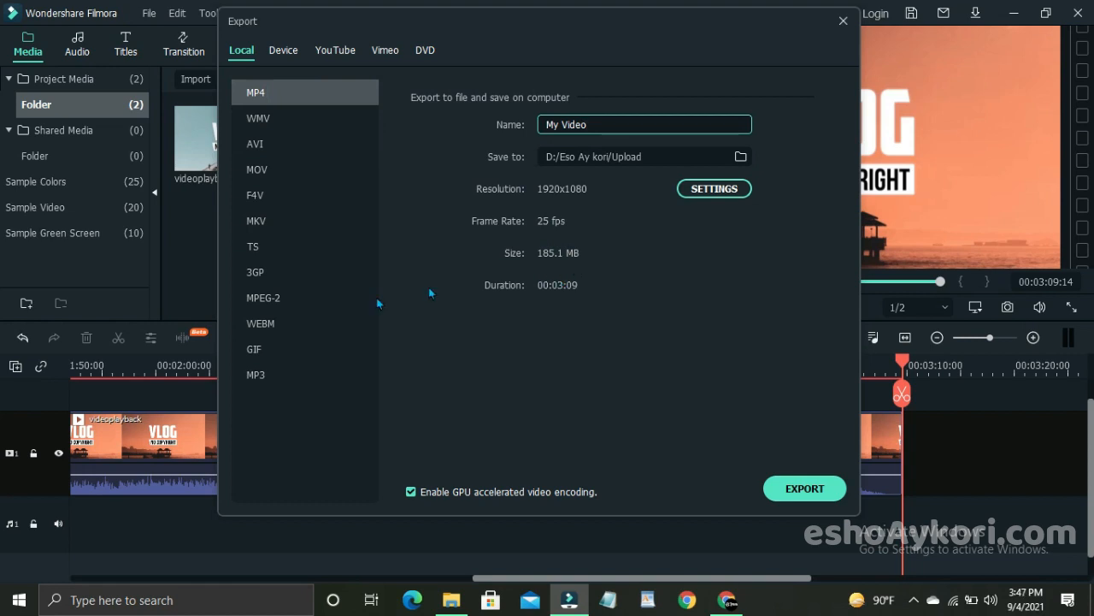
pyautogui.click(293, 370)
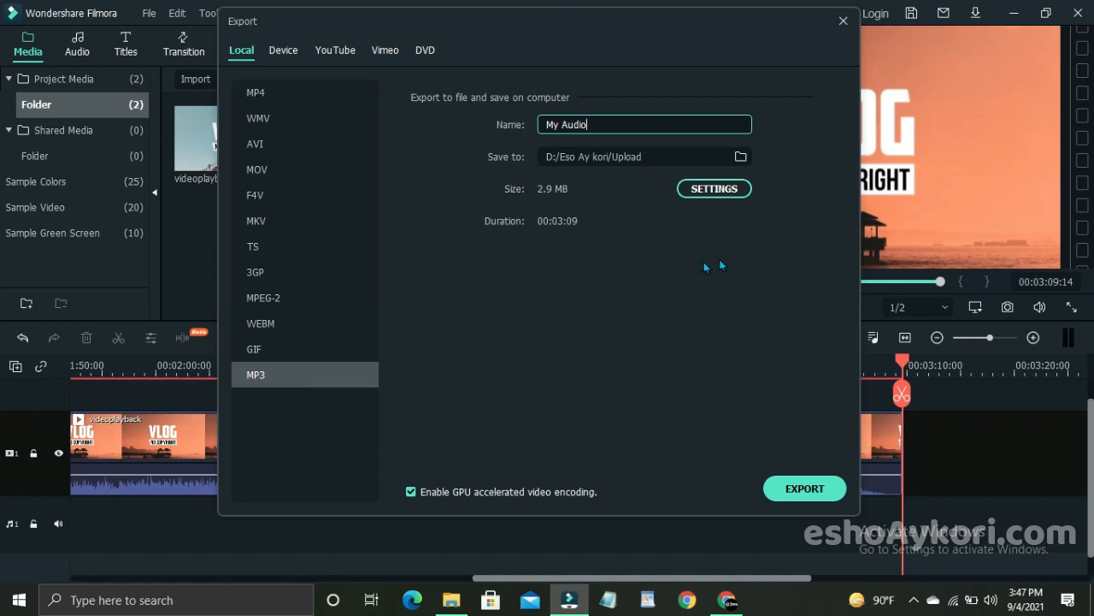
# Step: Set the export's save location to the OneDrive Desktop folder
pyautogui.click(740, 156)
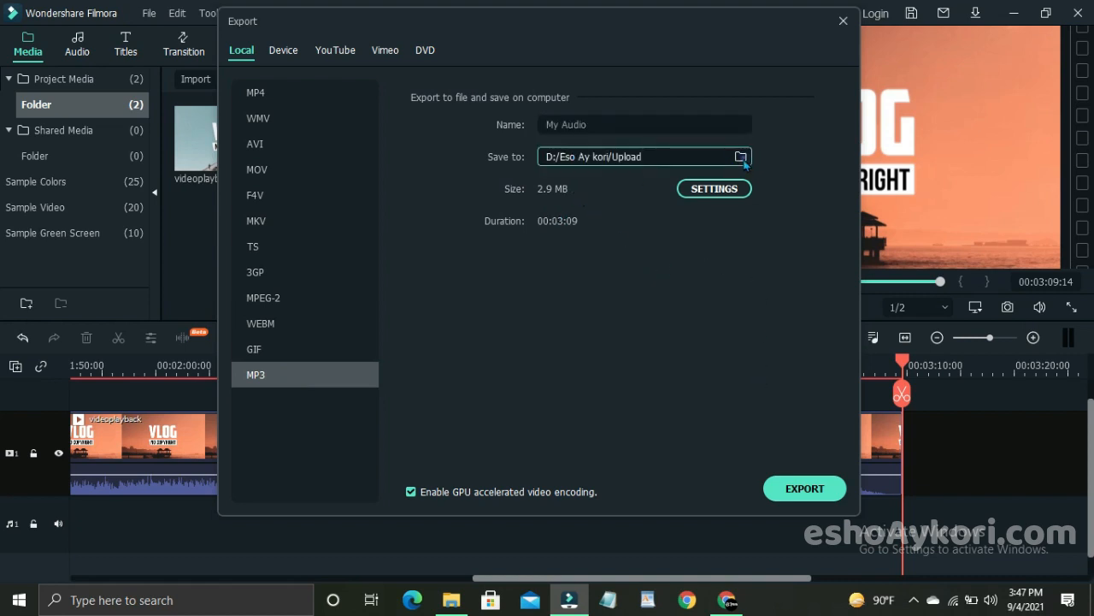
pyautogui.click(740, 156)
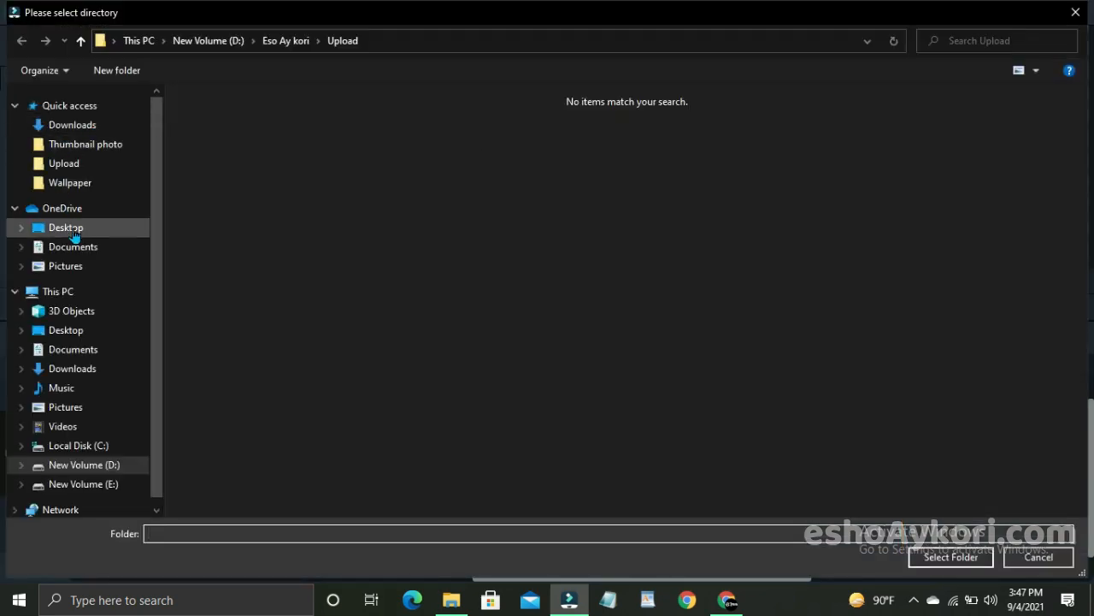
pyautogui.click(74, 231)
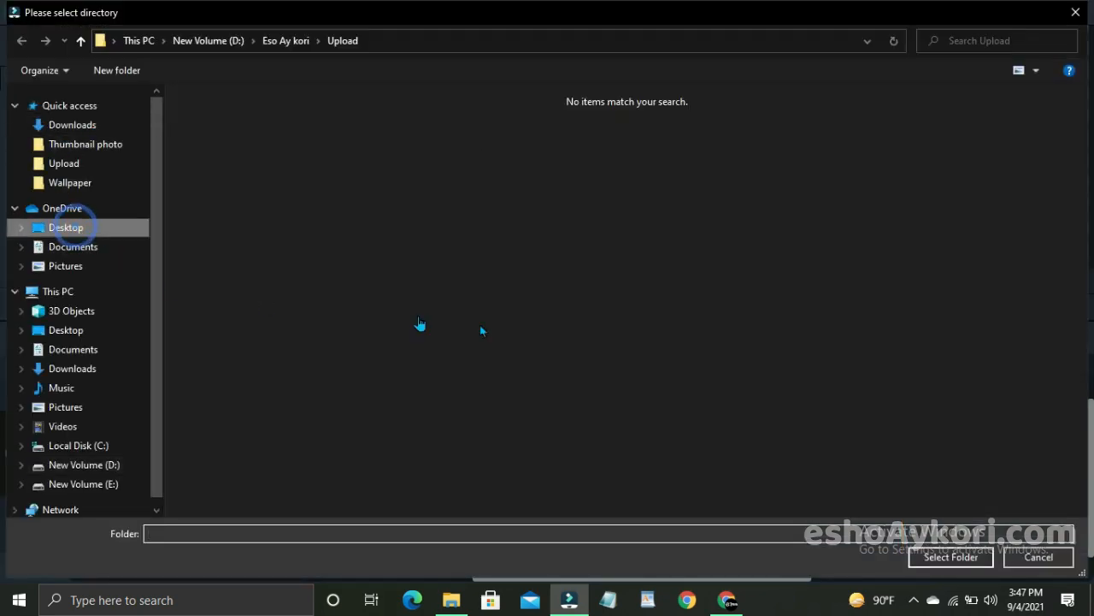
pyautogui.click(939, 558)
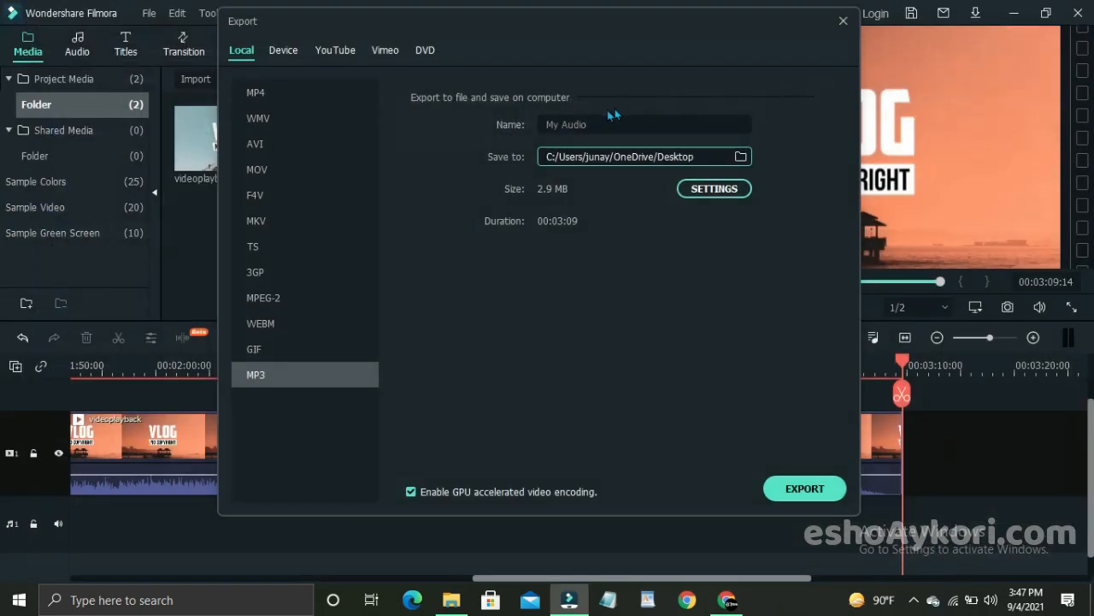
# Step: Name the output file "esho ay kori" and export it as an MP3
pyautogui.click(584, 119)
pyautogui.doubleClick(584, 120)
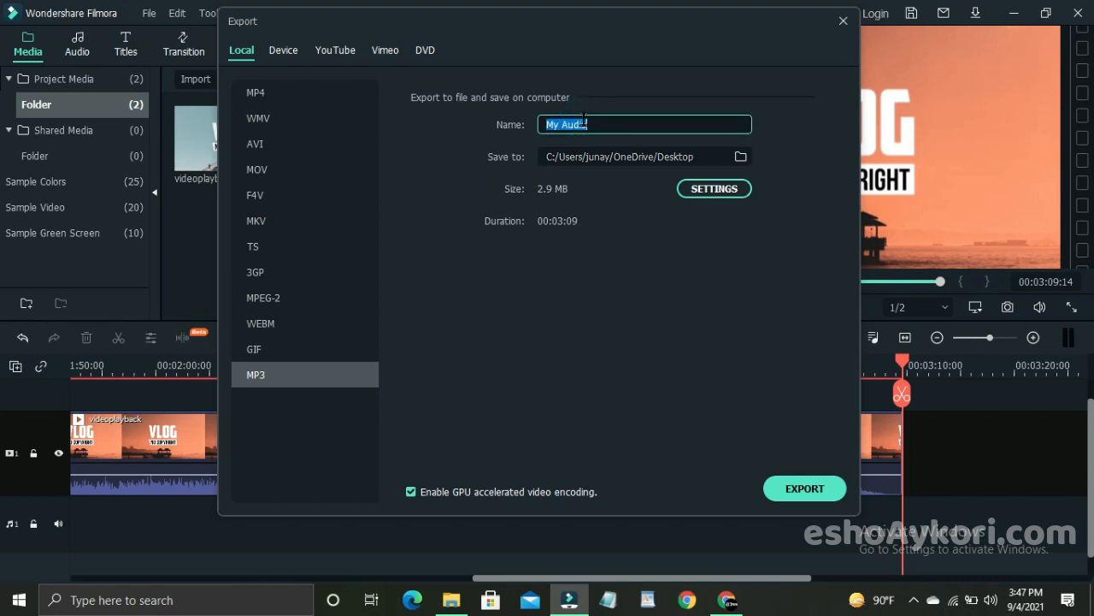
pyautogui.press('BackSpace')
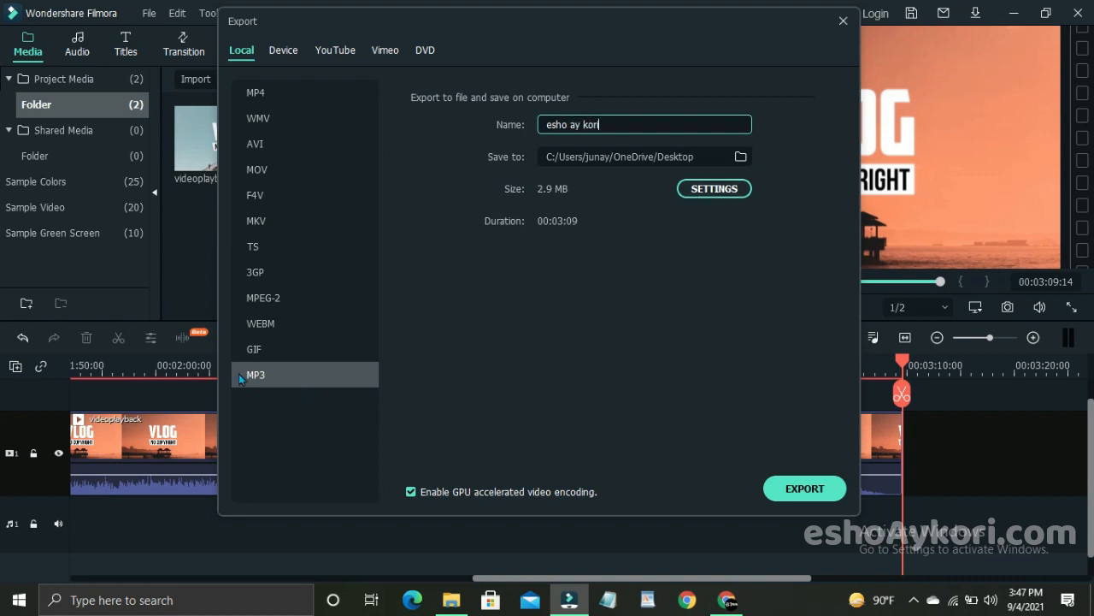
pyautogui.click(778, 488)
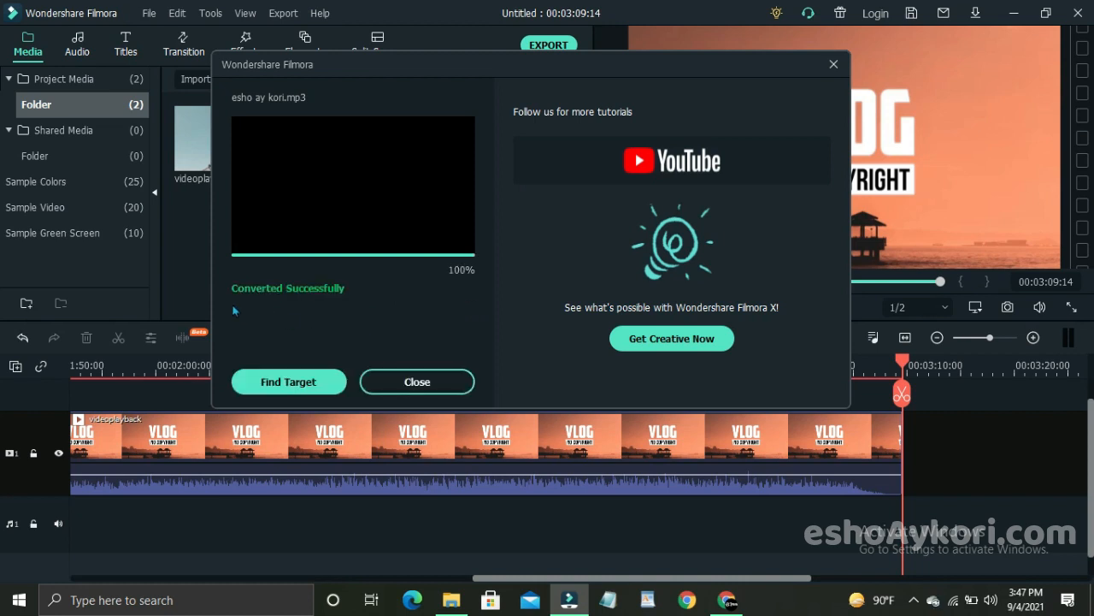
# Step: Close the export dialog and delete the orange videoplayback clip from video track 1
pyautogui.click(416, 382)
pyautogui.click(556, 450)
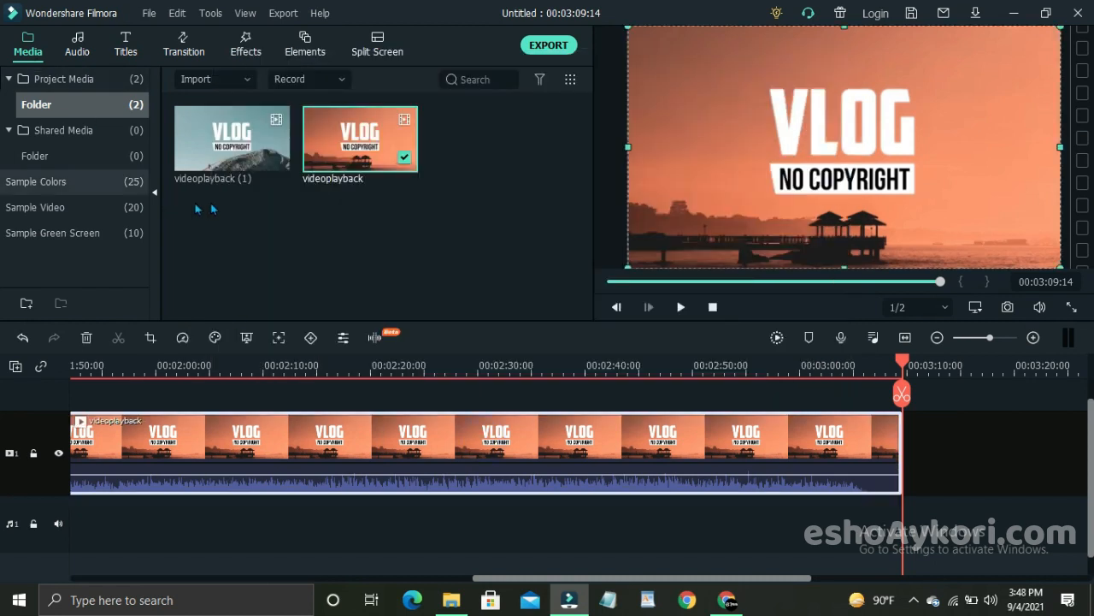
pyautogui.click(86, 338)
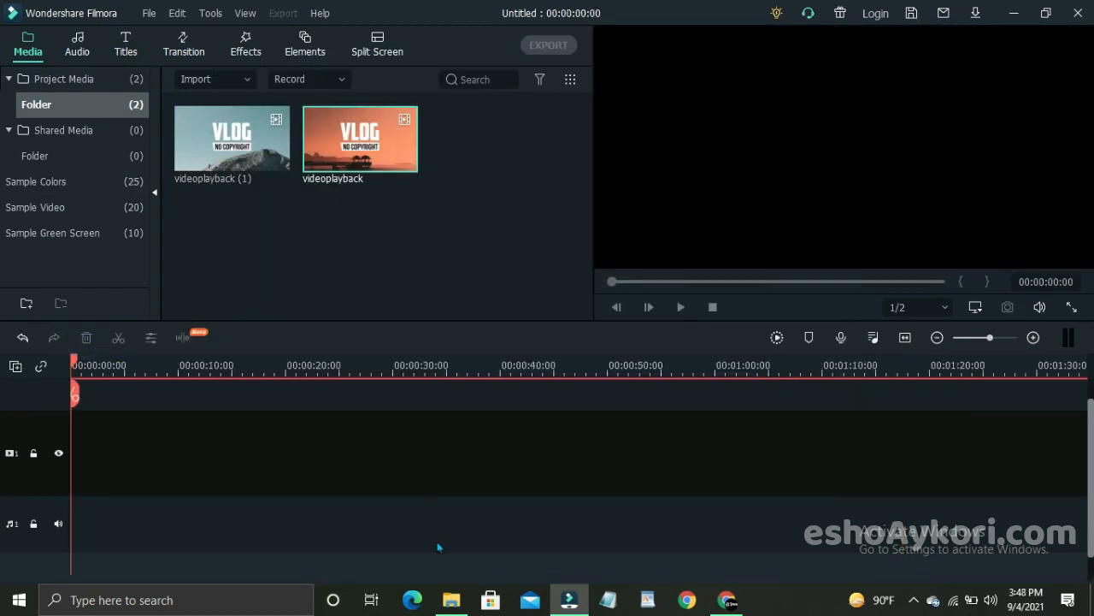
# Step: Find the exported "esho ay kori" file in the Desktop folder in File Explorer and import it into the Filmora project media
pyautogui.click(448, 602)
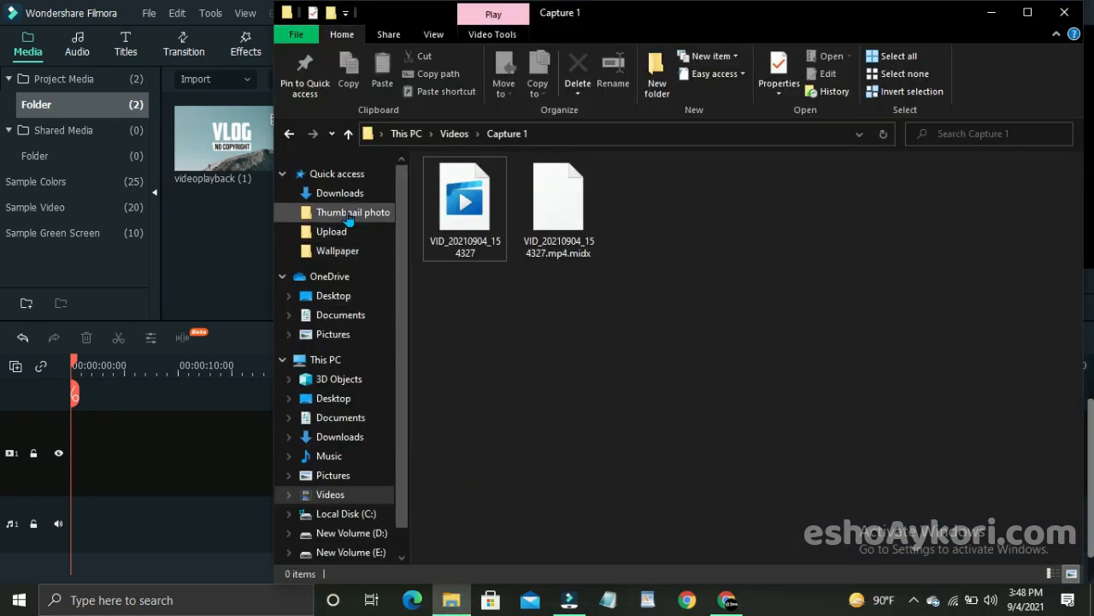
pyautogui.click(340, 193)
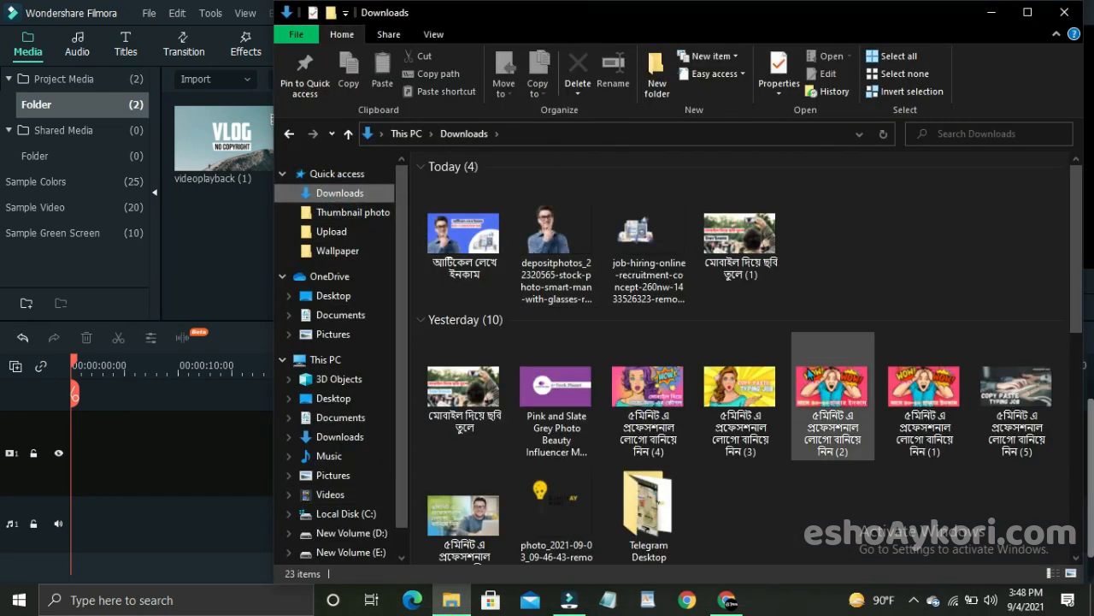
pyautogui.scroll(-3, 808, 376)
pyautogui.scroll(-2, 809, 377)
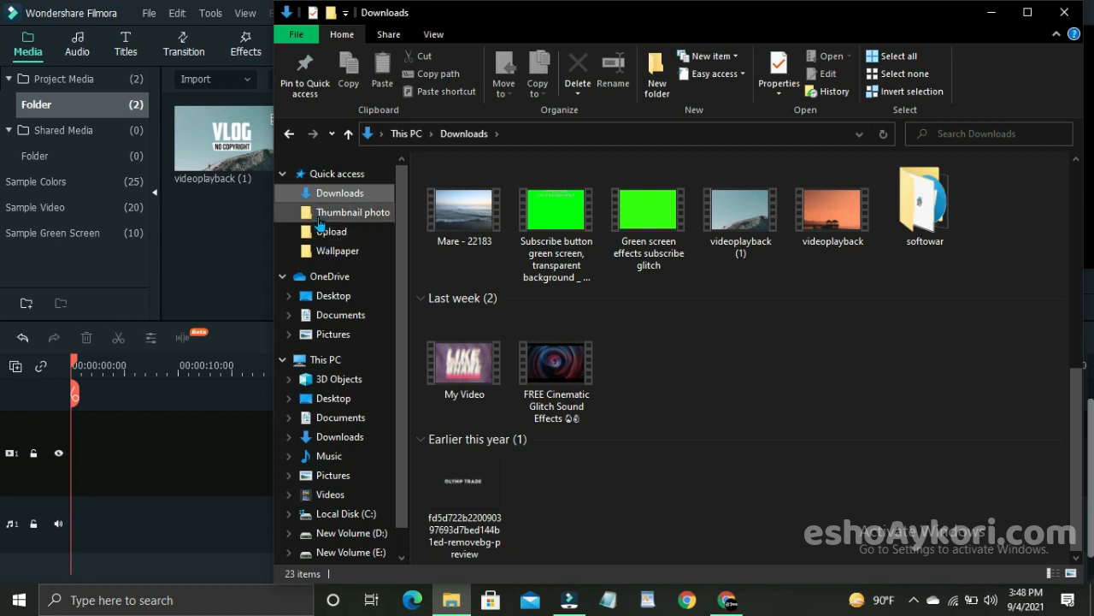
pyautogui.click(353, 398)
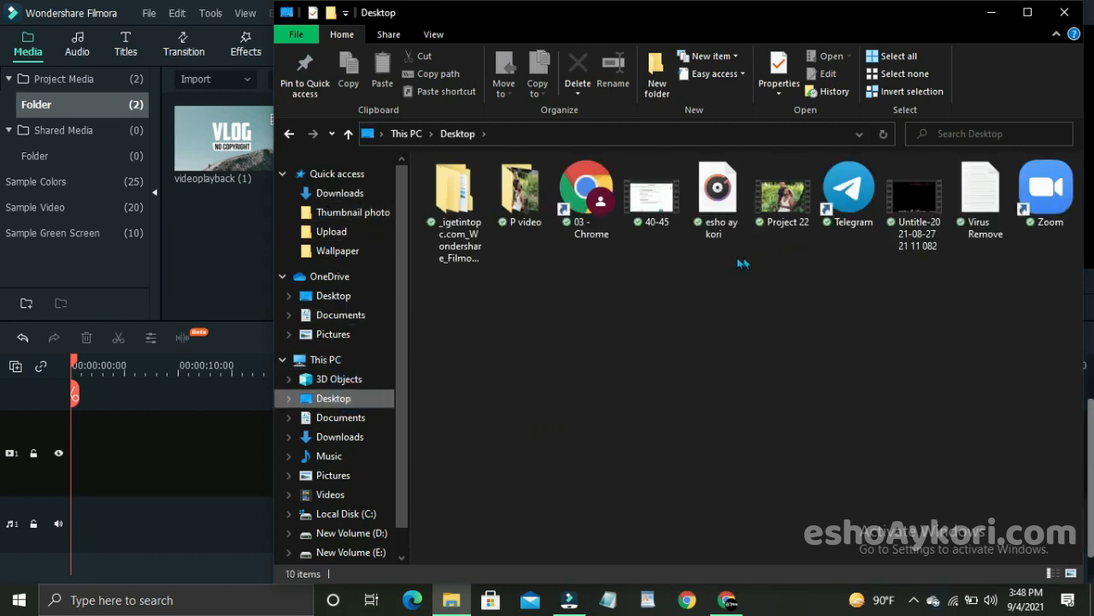
pyautogui.click(708, 194)
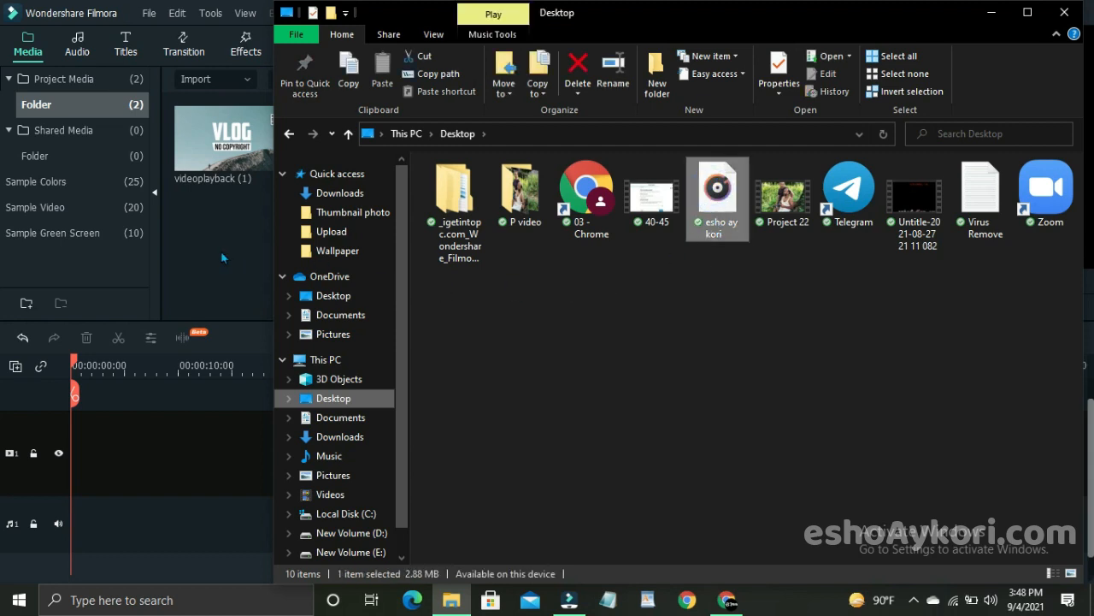
pyautogui.moveTo(712, 224); pyautogui.dragTo(221, 265)
# Step: Play the imported "esho ay kori" audio in the preview for a few seconds, then pause it
pyautogui.moveTo(463, 141)
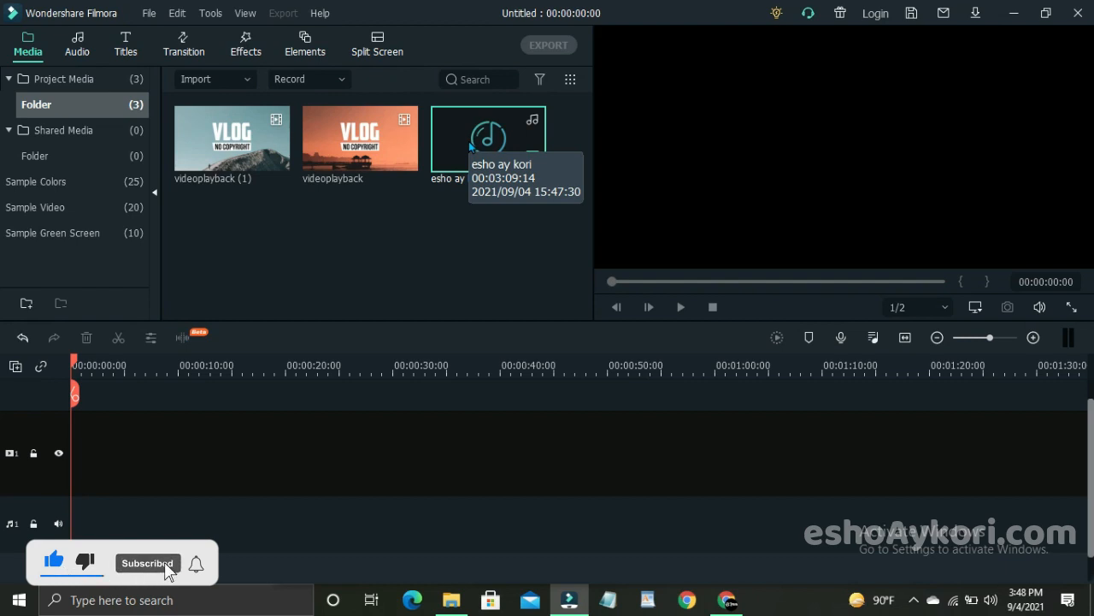
pyautogui.click(469, 146)
pyautogui.doubleClick(469, 146)
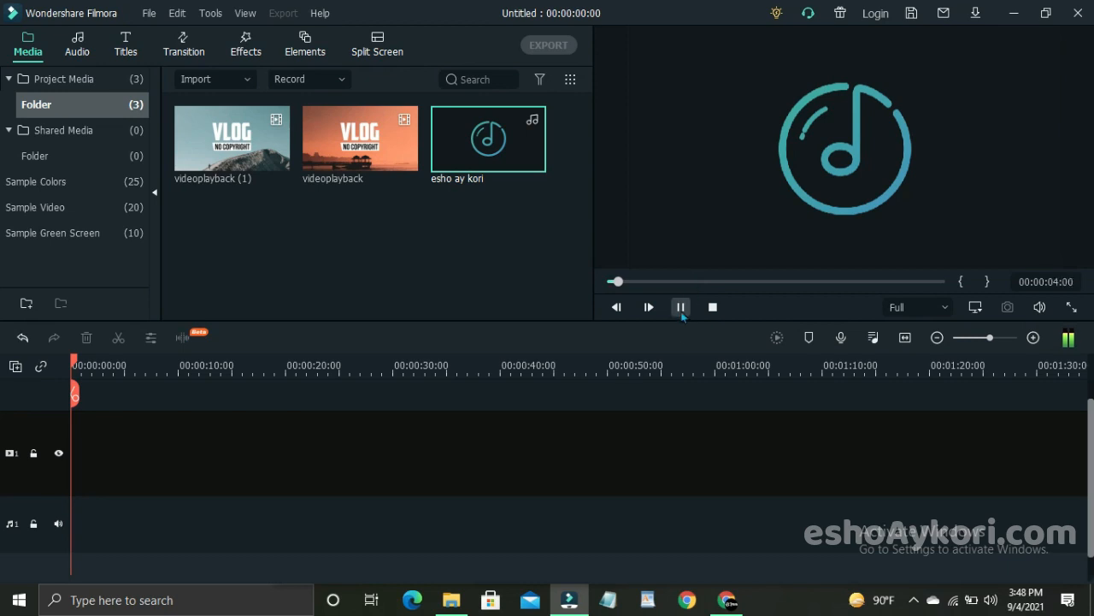
pyautogui.click(680, 307)
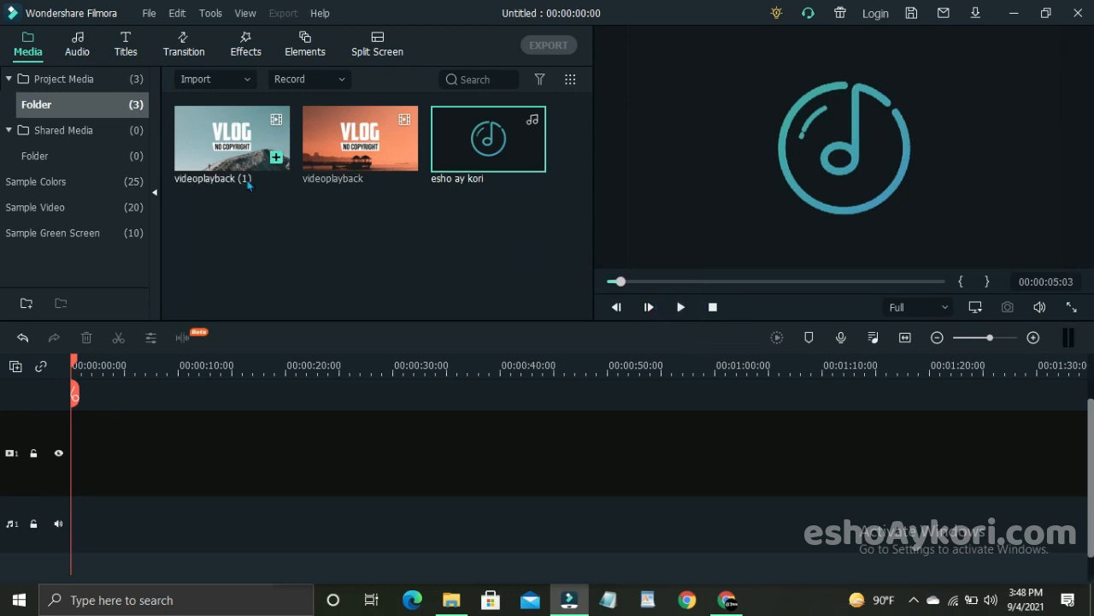
# Step: Preview the source videos videoplayback (1) and videoplayback, replaying the orange one from its beginning
pyautogui.doubleClick(284, 168)
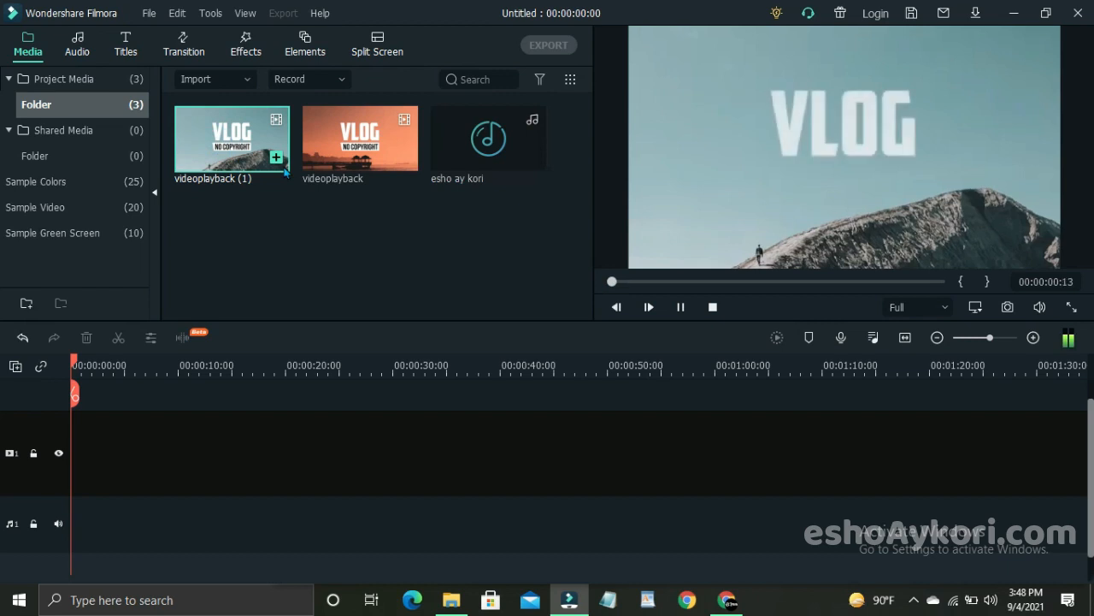
pyautogui.click(681, 307)
pyautogui.click(369, 159)
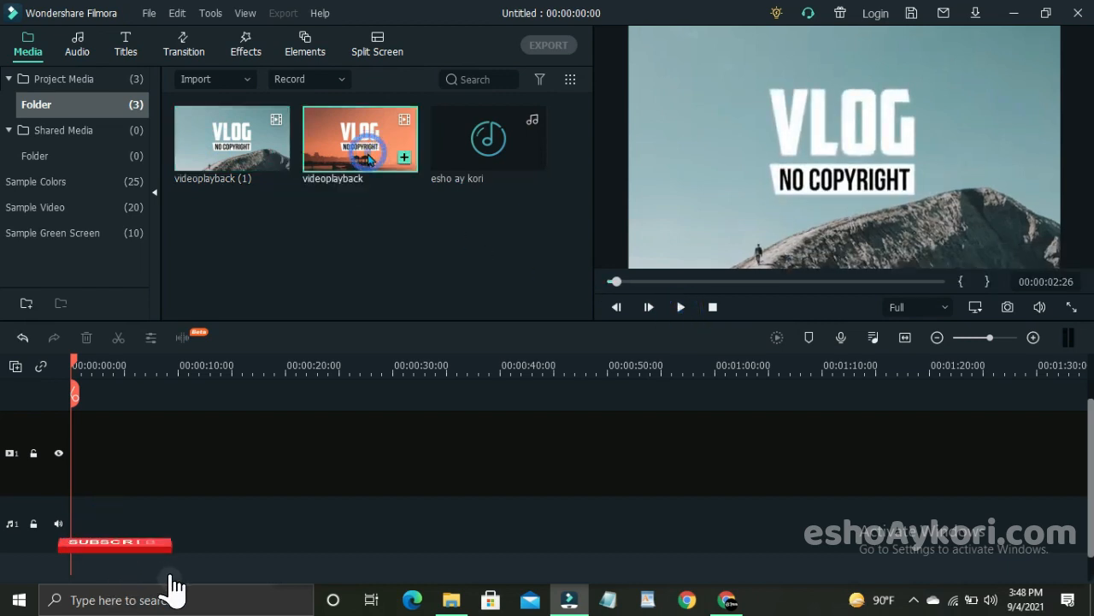
pyautogui.click(680, 307)
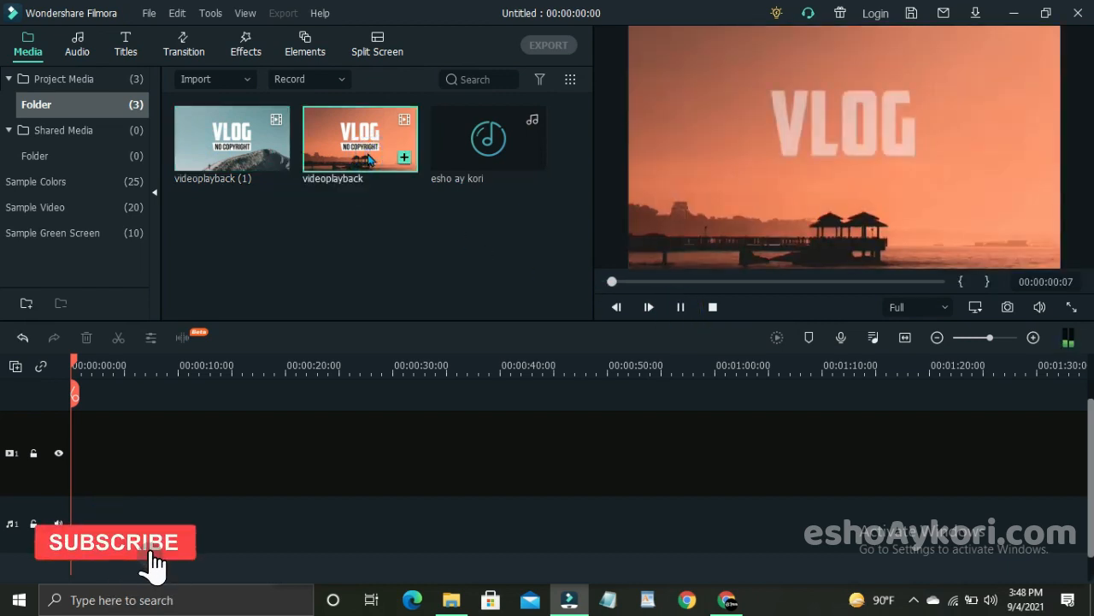
pyautogui.click(681, 307)
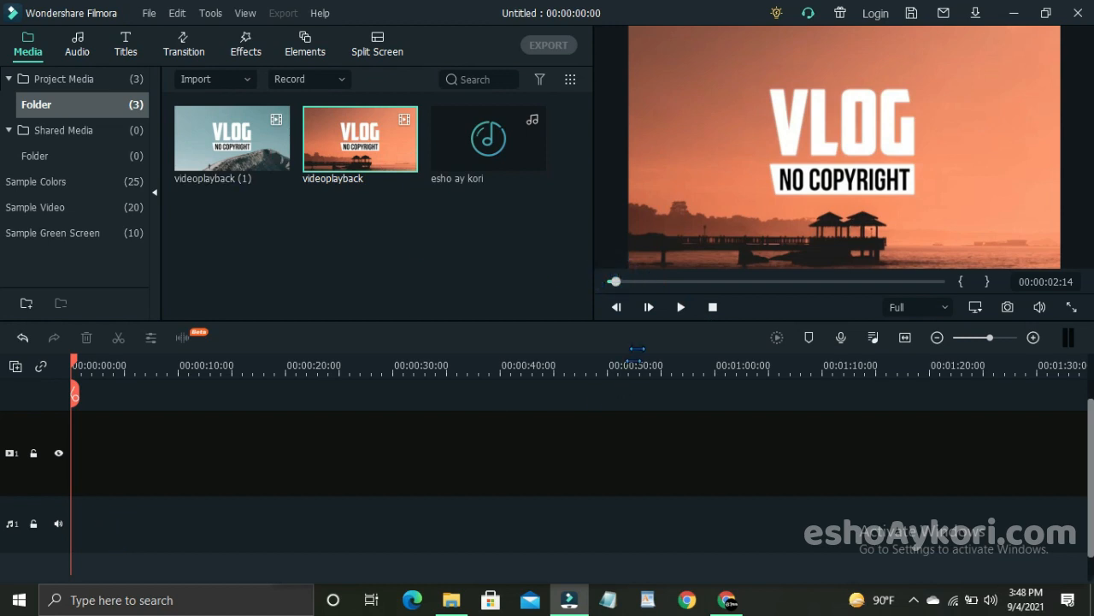
pyautogui.moveTo(614, 281); pyautogui.dragTo(610, 282)
pyautogui.click(680, 307)
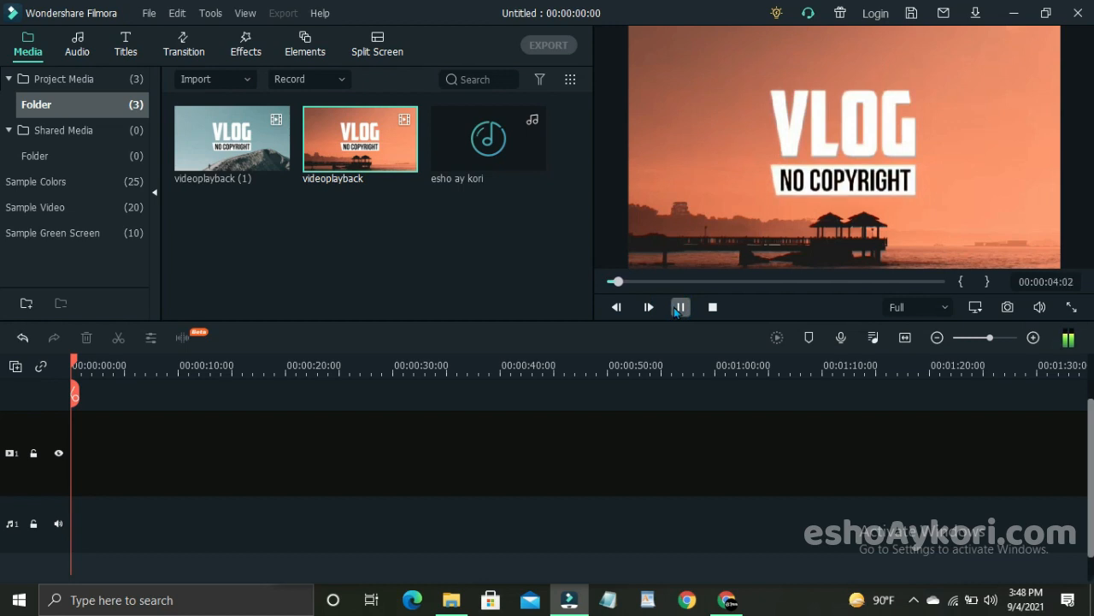
pyautogui.click(680, 307)
# Step: Play the "esho ay kori" audio briefly again for comparison, pause it and return its preview to the start
pyautogui.click(438, 164)
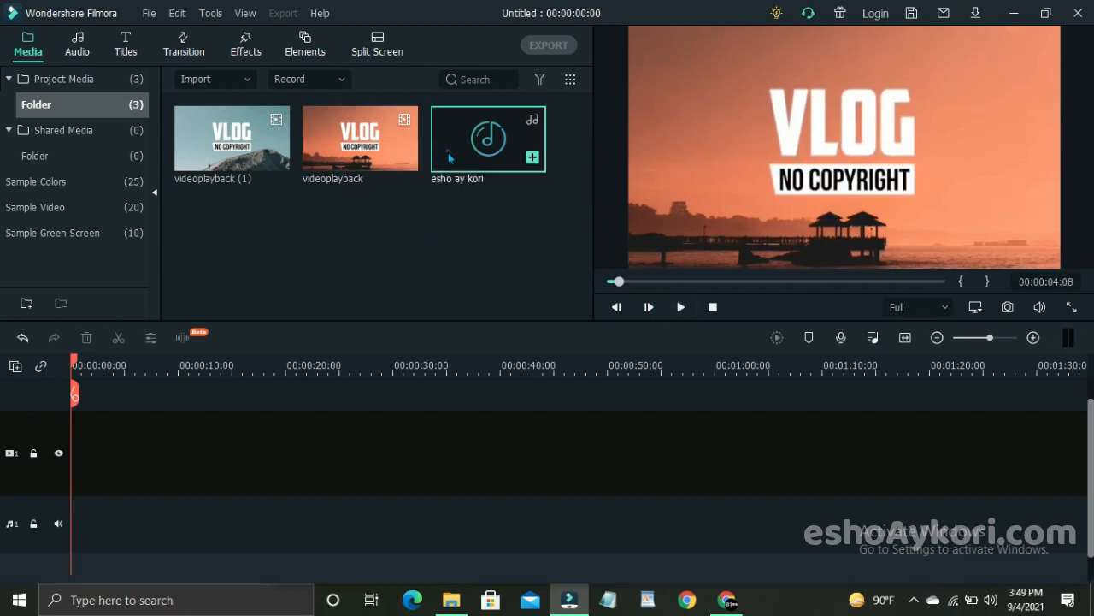
pyautogui.click(681, 307)
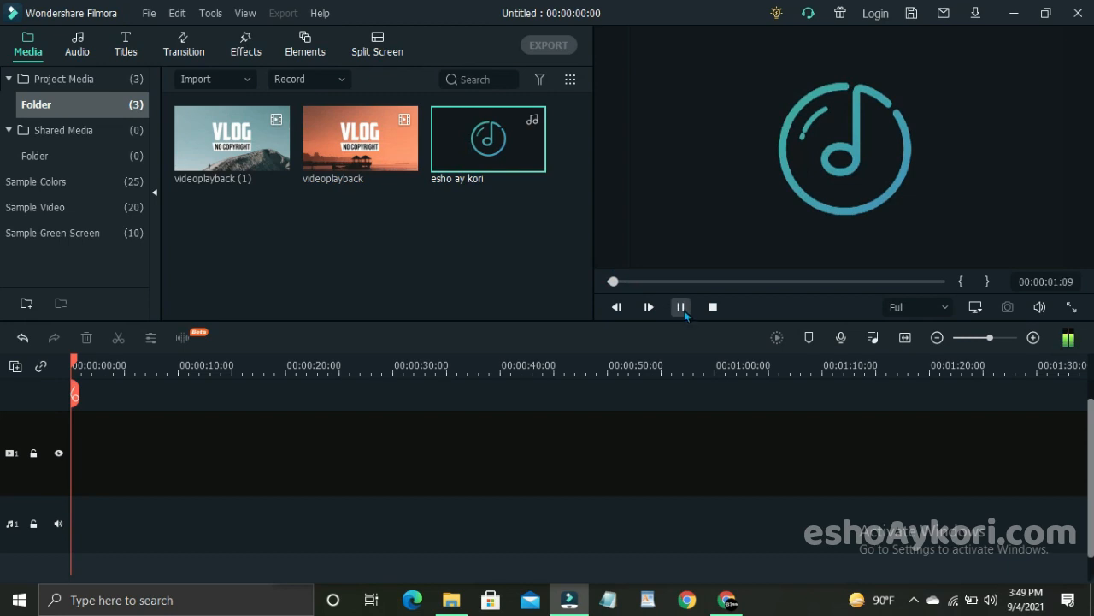
pyautogui.click(682, 308)
pyautogui.click(612, 282)
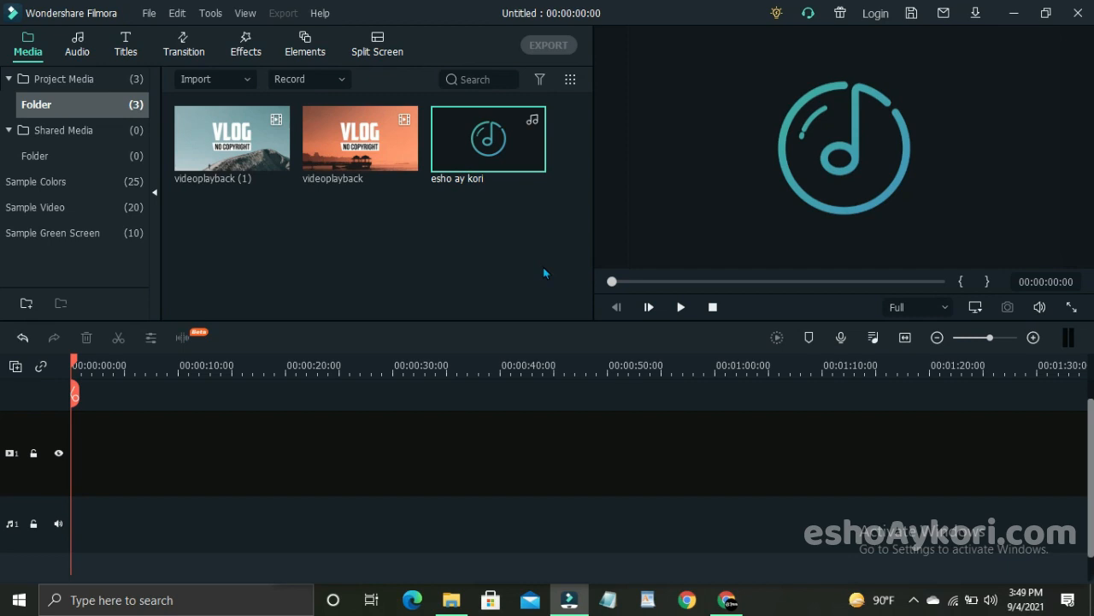
# Step: Place the orange videoplayback clip on video track 1 at about 10 seconds, keeping the 1920 x 1080 25fps project settings, and detach its audio
pyautogui.click(295, 439)
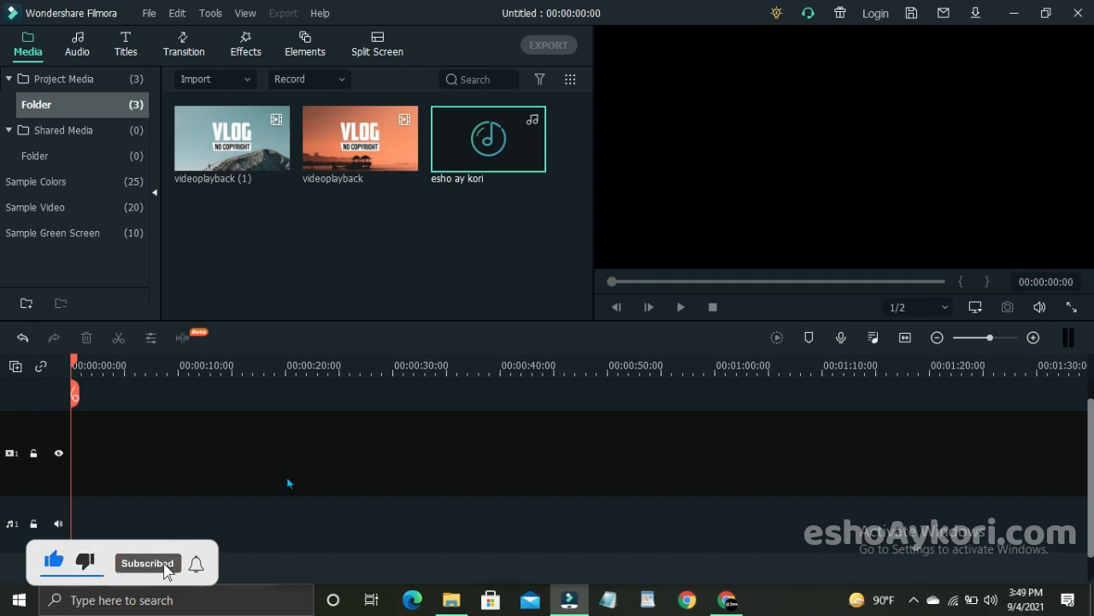
pyautogui.moveTo(347, 154); pyautogui.dragTo(227, 451)
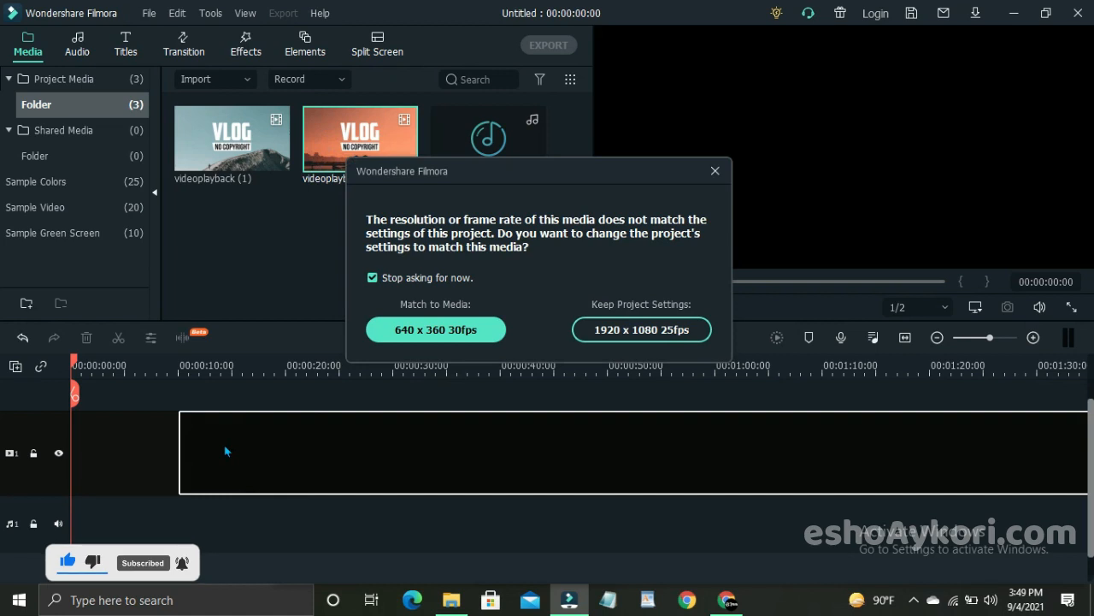
pyautogui.click(613, 329)
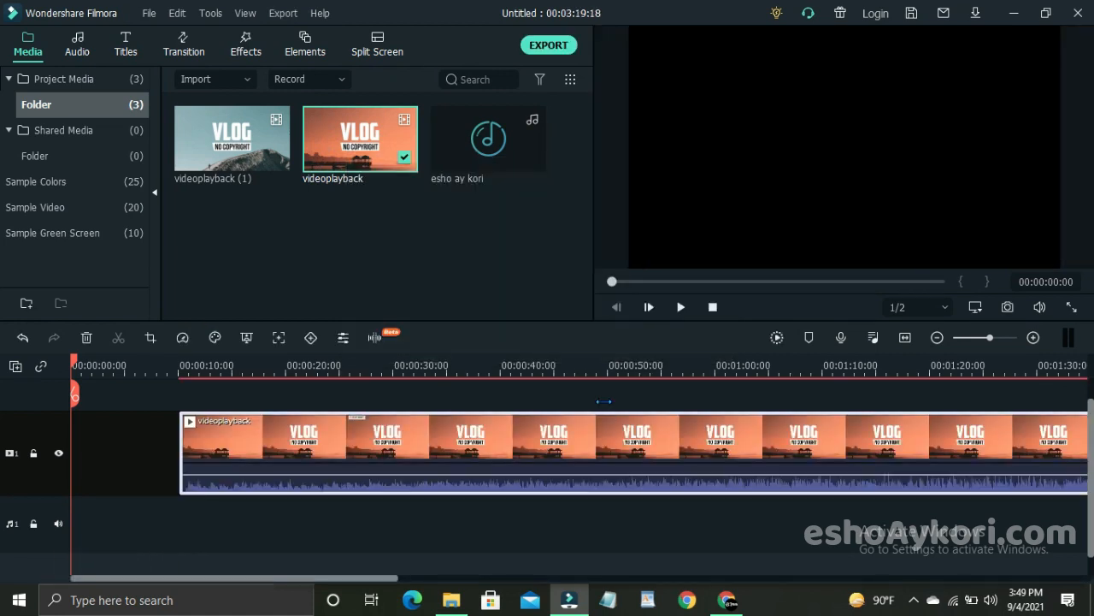
pyautogui.rightClick(462, 453)
pyautogui.click(515, 470)
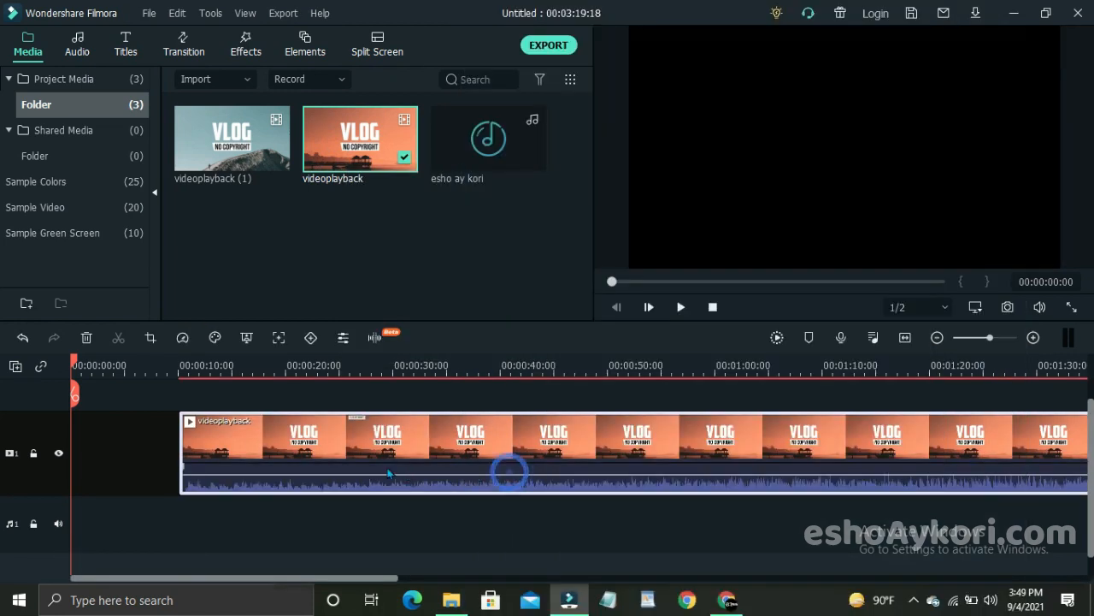
# Step: Delete the video part of the orange clip and move its detached audio to the start of audio track 1
pyautogui.click(399, 412)
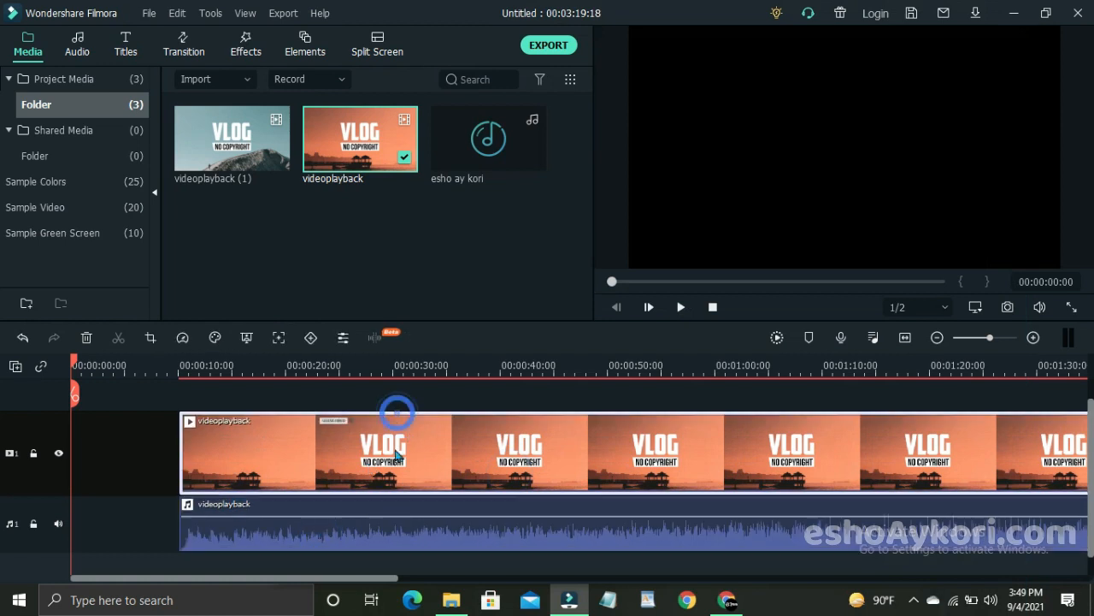
pyautogui.click(85, 339)
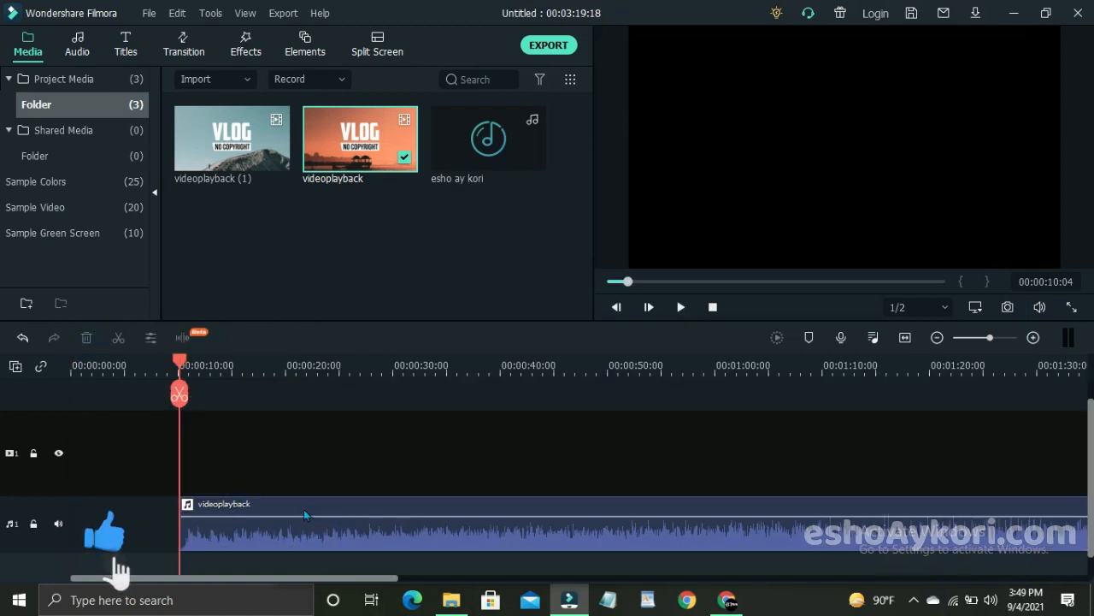
pyautogui.click(293, 537)
pyautogui.moveTo(130, 528); pyautogui.dragTo(130, 526)
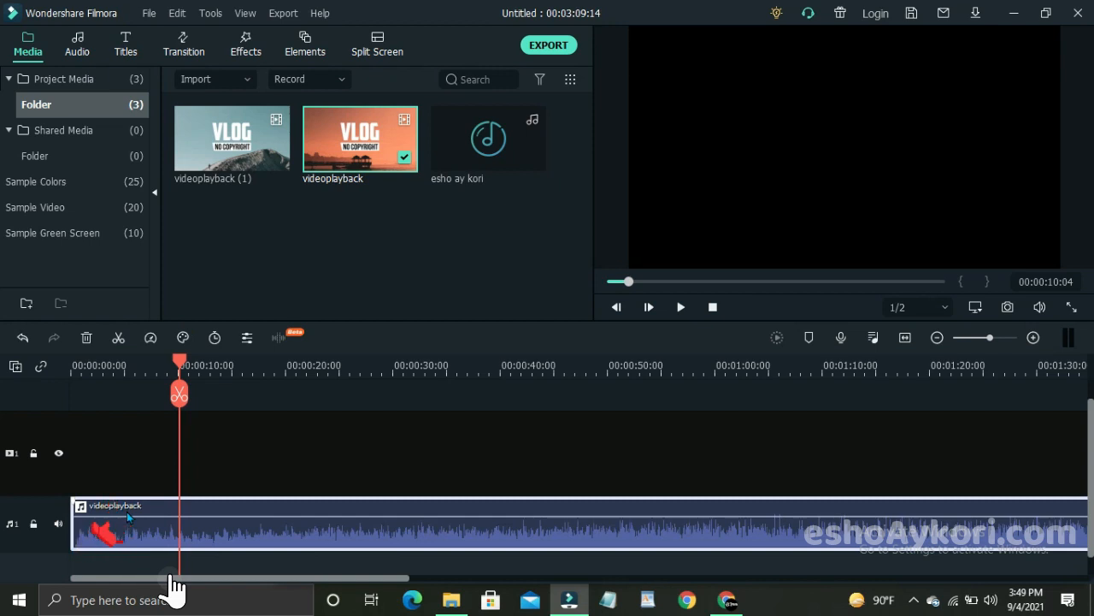